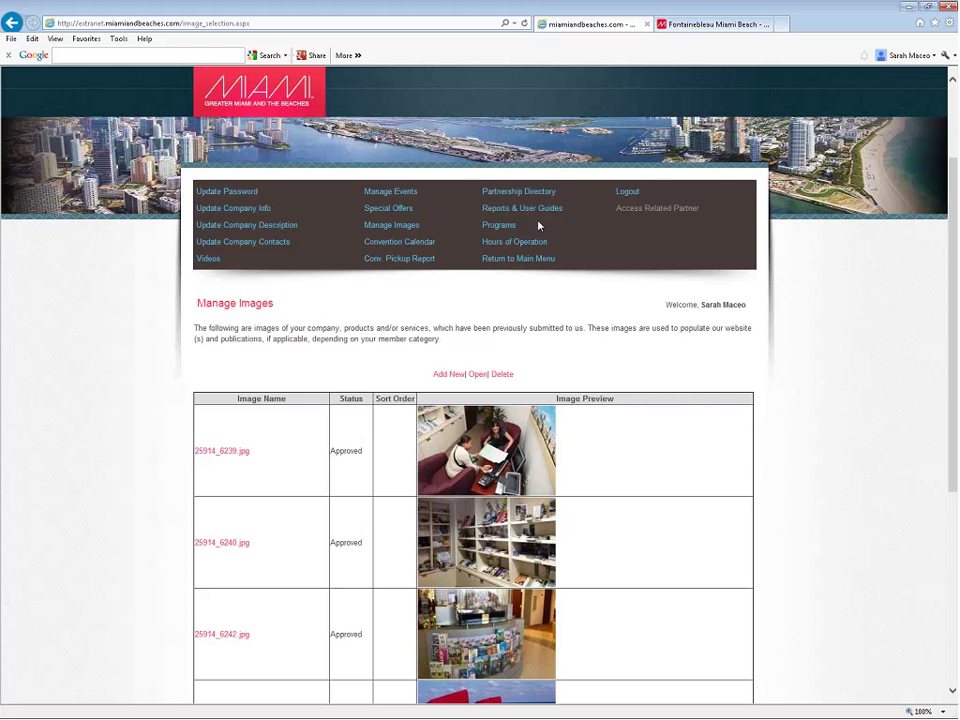
# Log out of the partner extranet and switch to the Fontainebleau hotel page
pyautogui.click(628, 192)
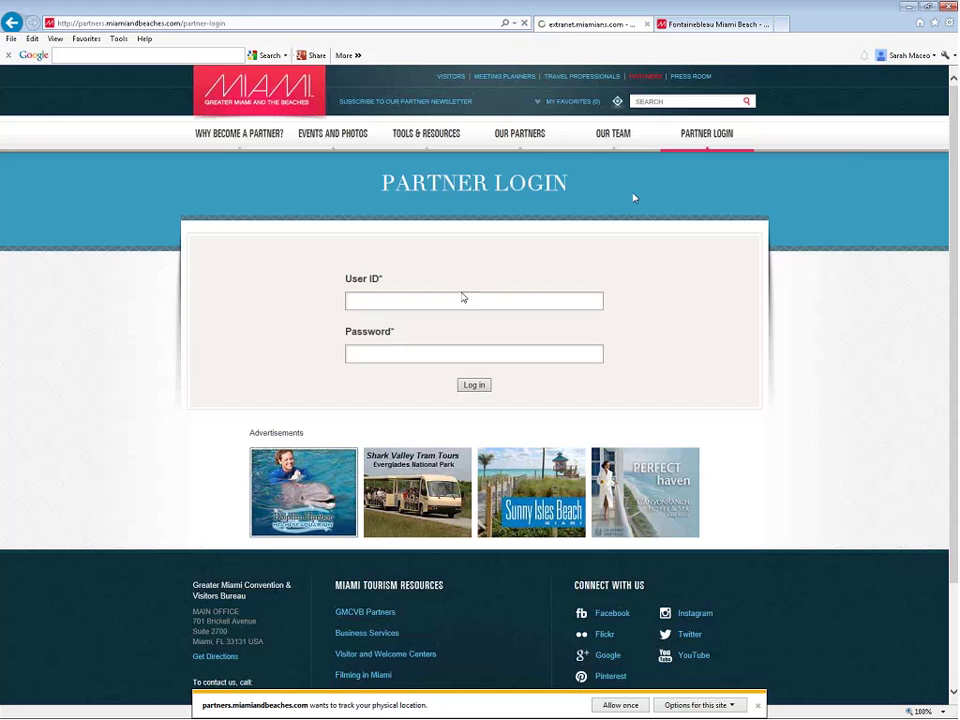
pyautogui.click(461, 301)
pyautogui.click(690, 30)
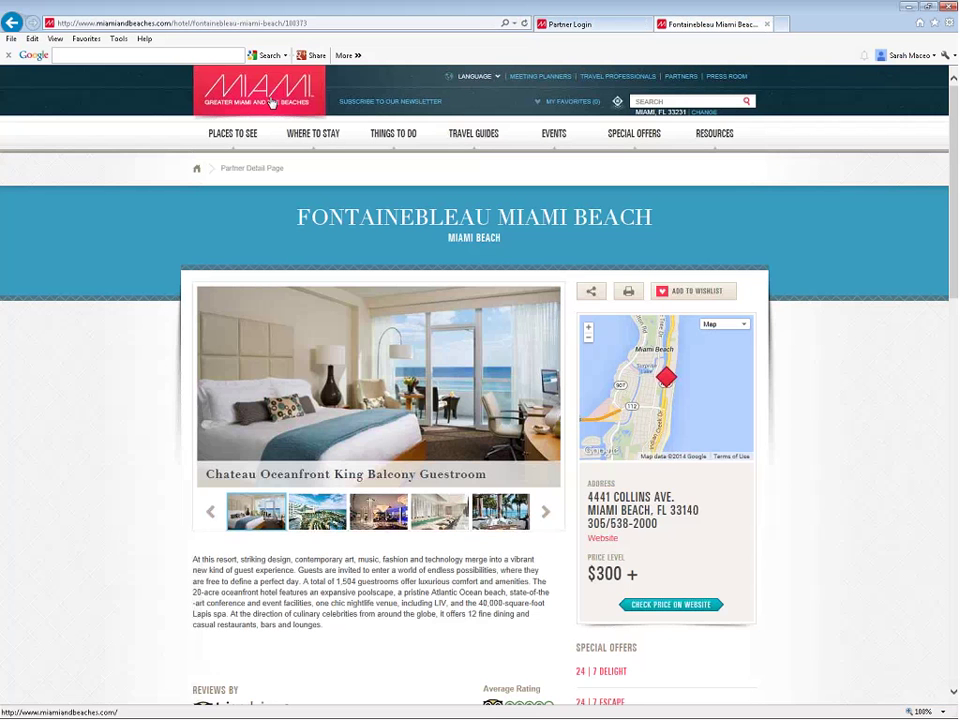
# Go from the Miami and the Beaches home page to the Events section
pyautogui.click(272, 103)
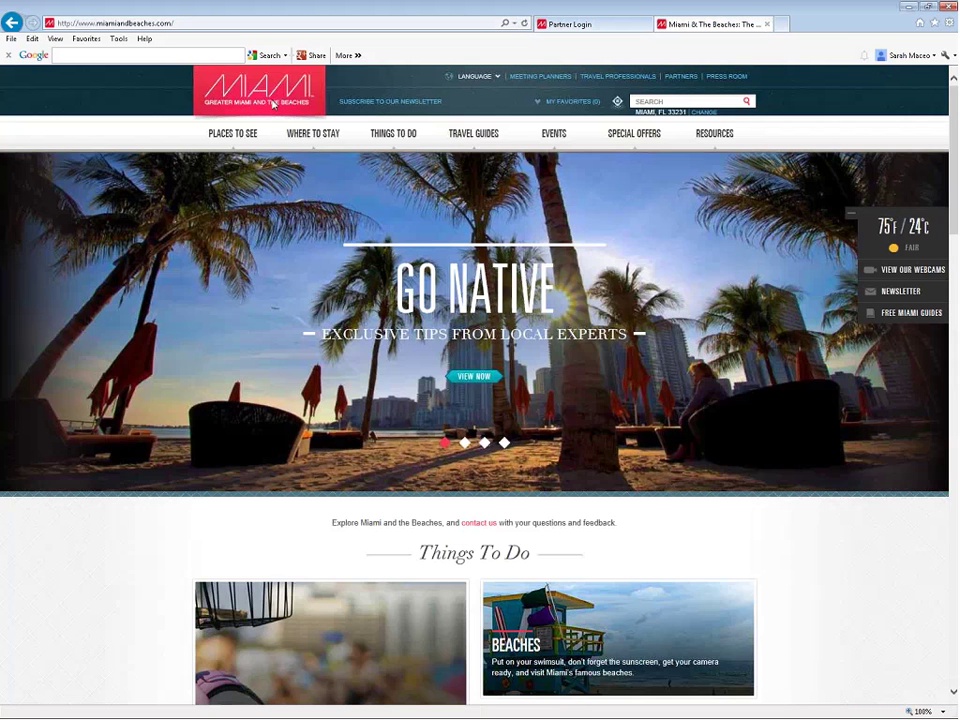
pyautogui.moveTo(547, 137)
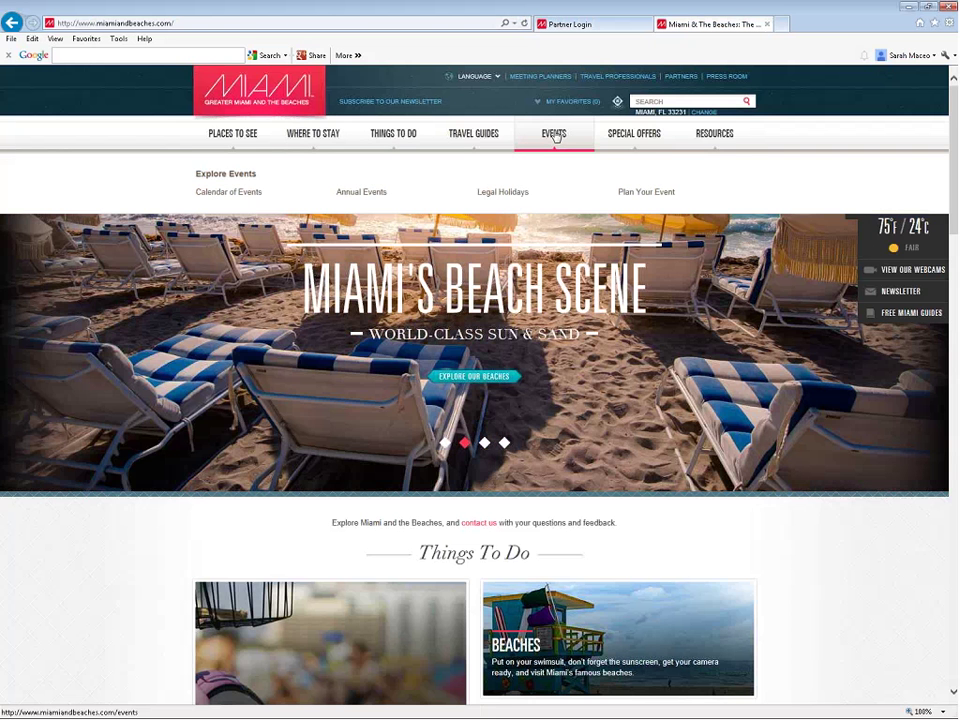
pyautogui.click(556, 137)
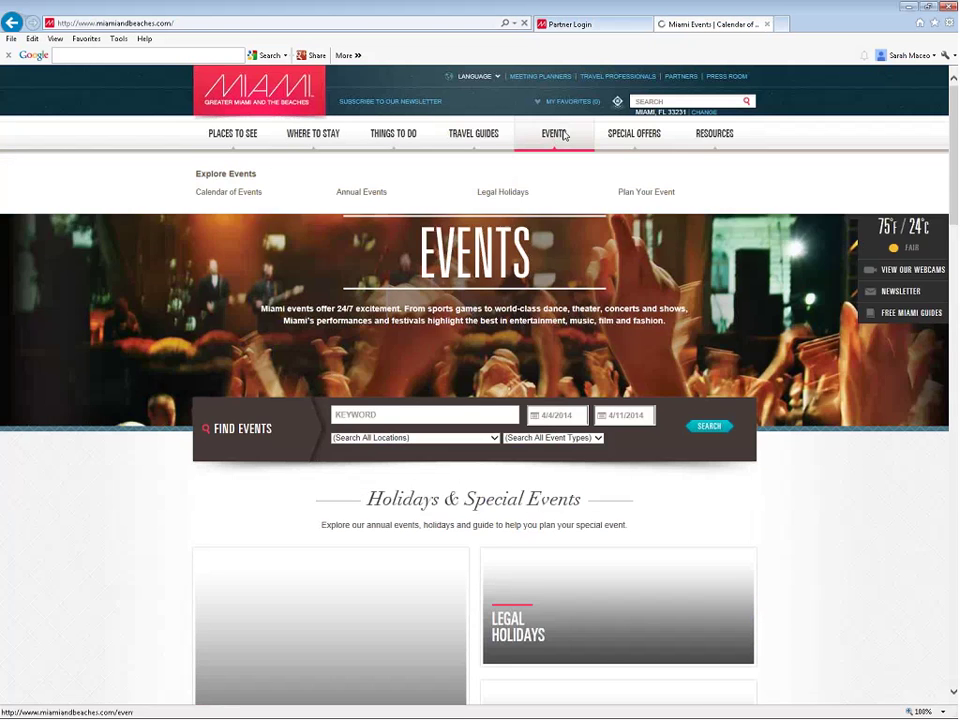
pyautogui.scroll(-2, 743, 426)
pyautogui.scroll(-1, 726, 392)
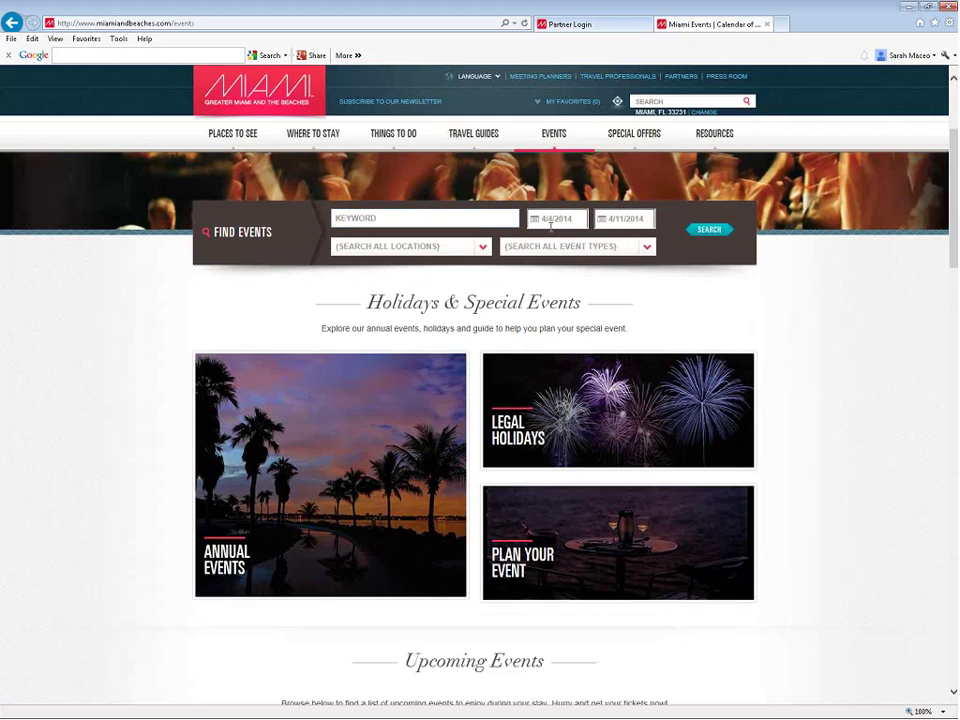
# Search events for 4/4/2014–4/11/2014 and scroll through the results
pyautogui.click(710, 231)
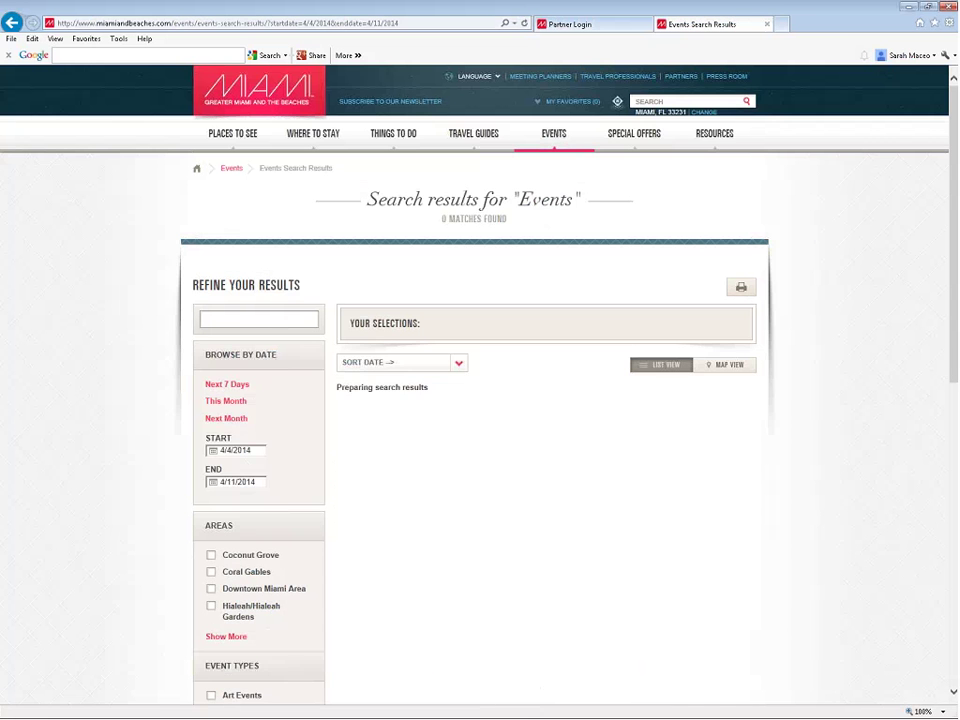
pyautogui.scroll(-3, 750, 343)
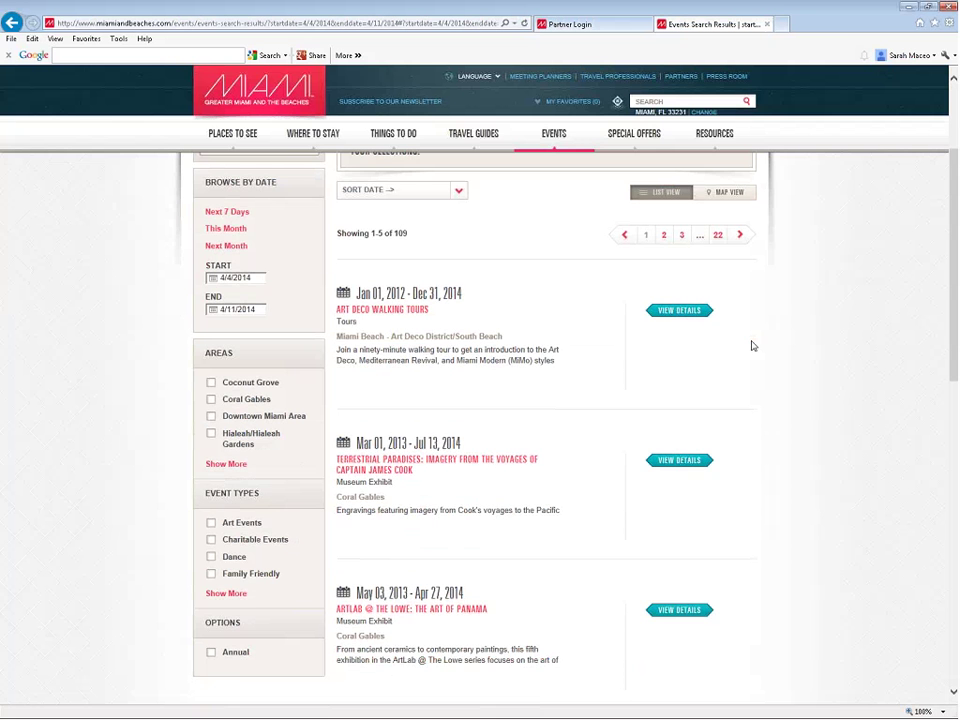
pyautogui.scroll(-1, 753, 346)
pyautogui.scroll(-2, 752, 345)
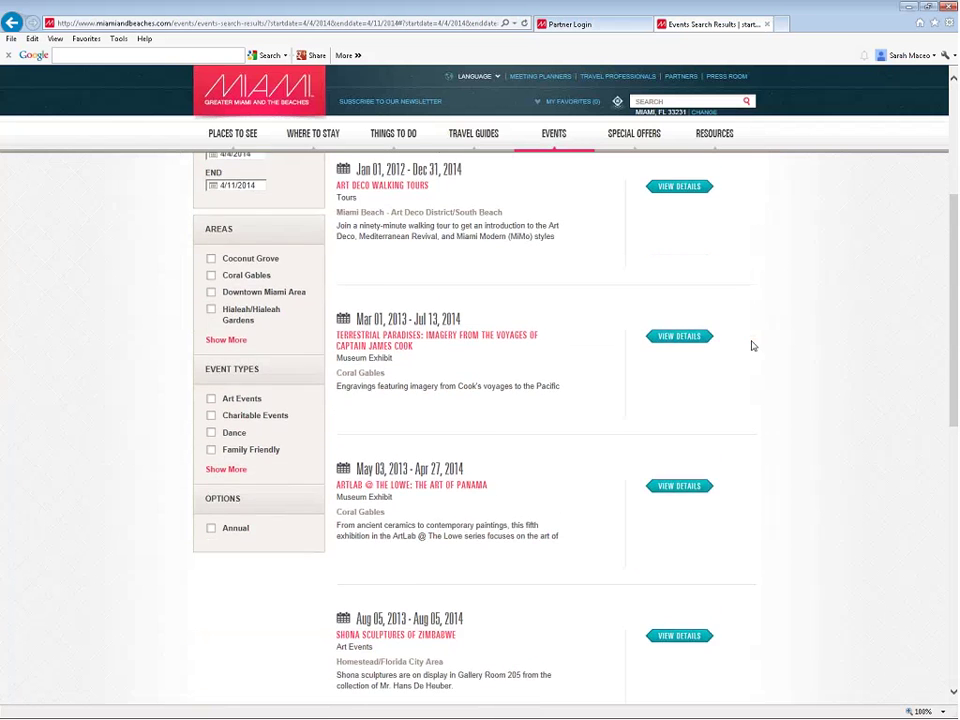
pyautogui.scroll(3, 751, 350)
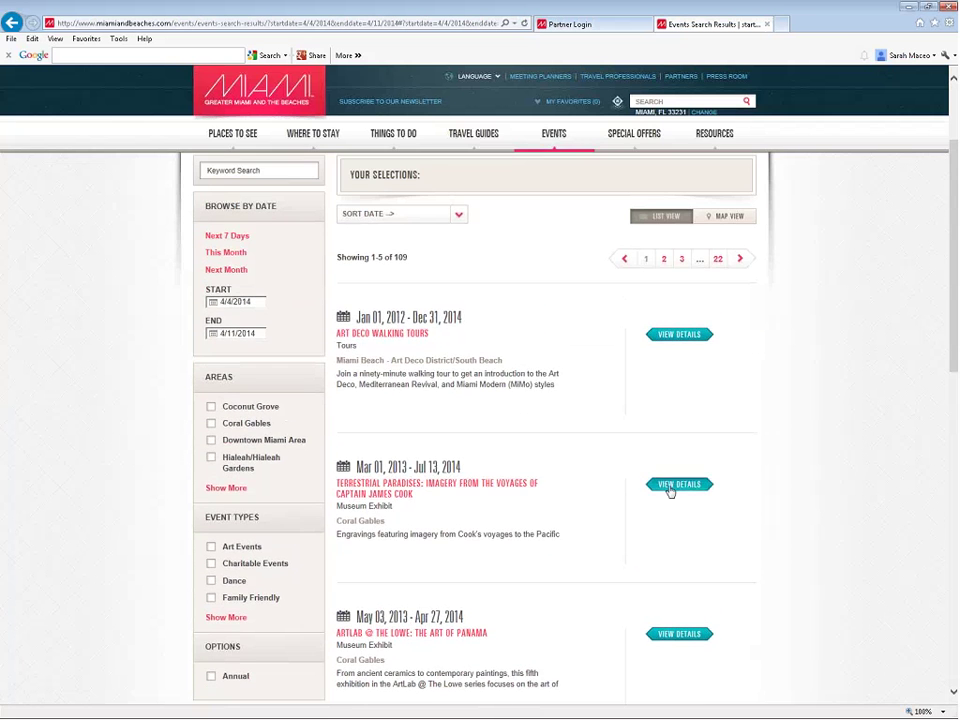
# Open the Art Deco Walking Tours details and read through its dates, description and address
pyautogui.click(678, 340)
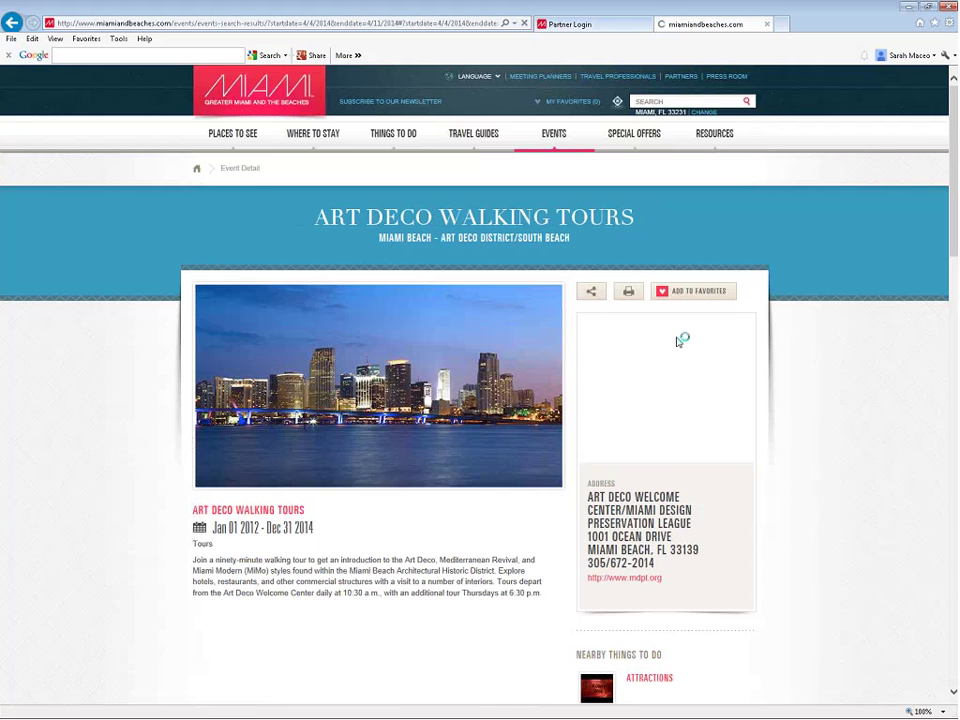
pyautogui.scroll(-1, 463, 277)
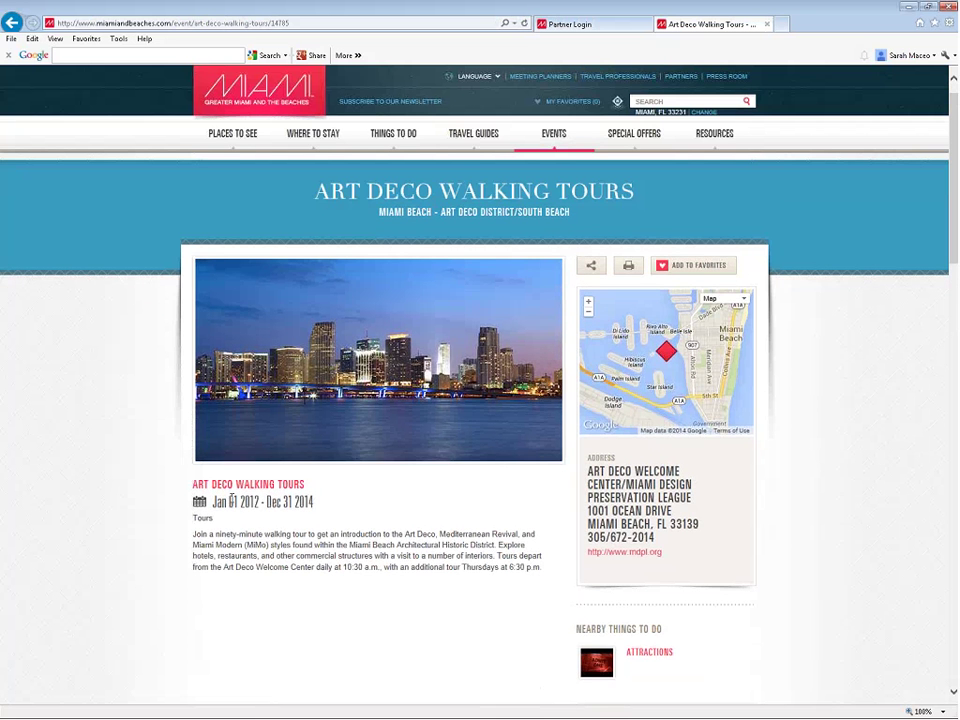
pyautogui.scroll(-4, 437, 572)
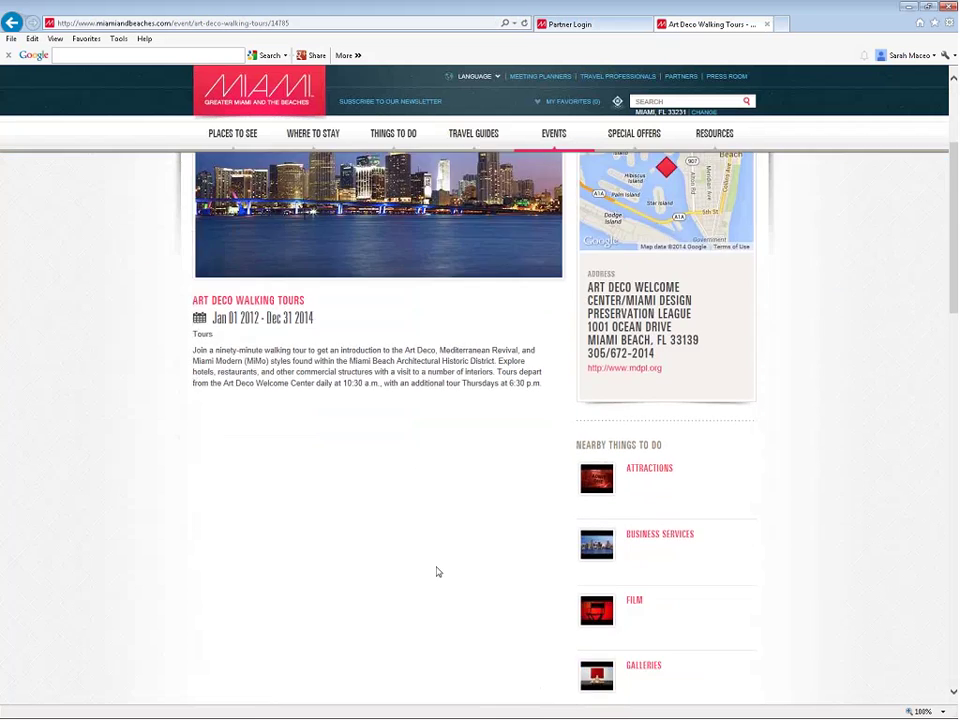
pyautogui.scroll(-1, 437, 570)
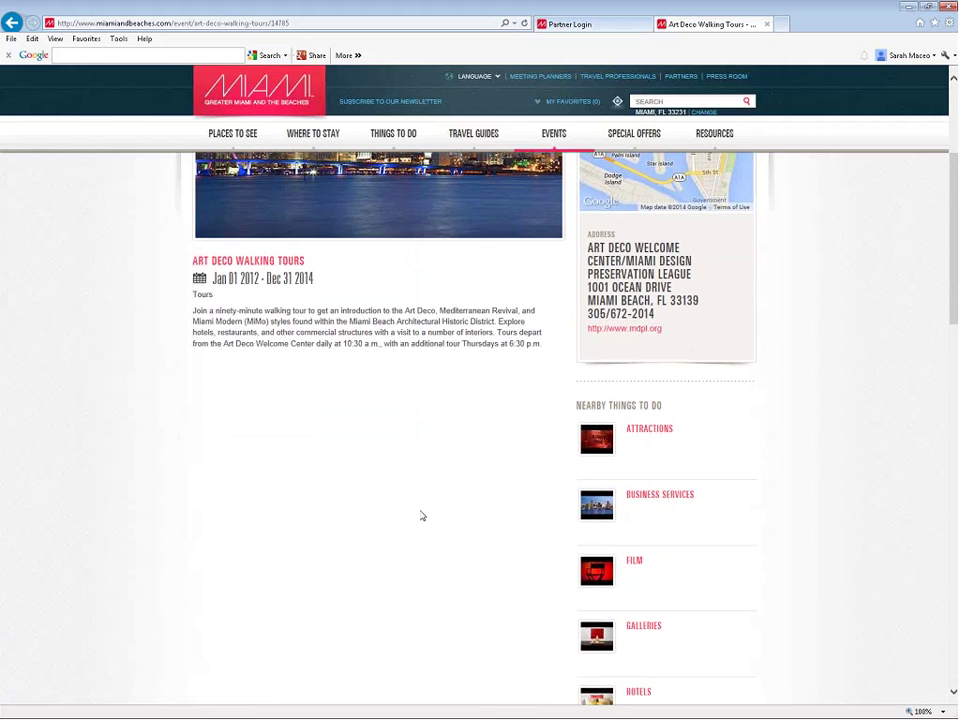
pyautogui.scroll(4, 416, 276)
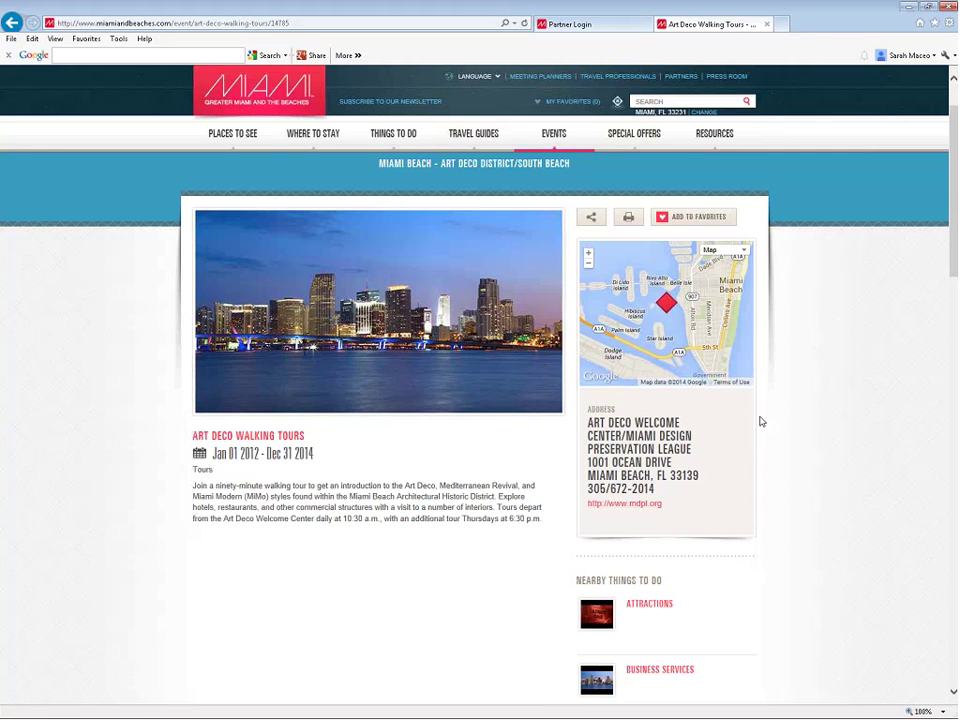
pyautogui.scroll(1, 775, 336)
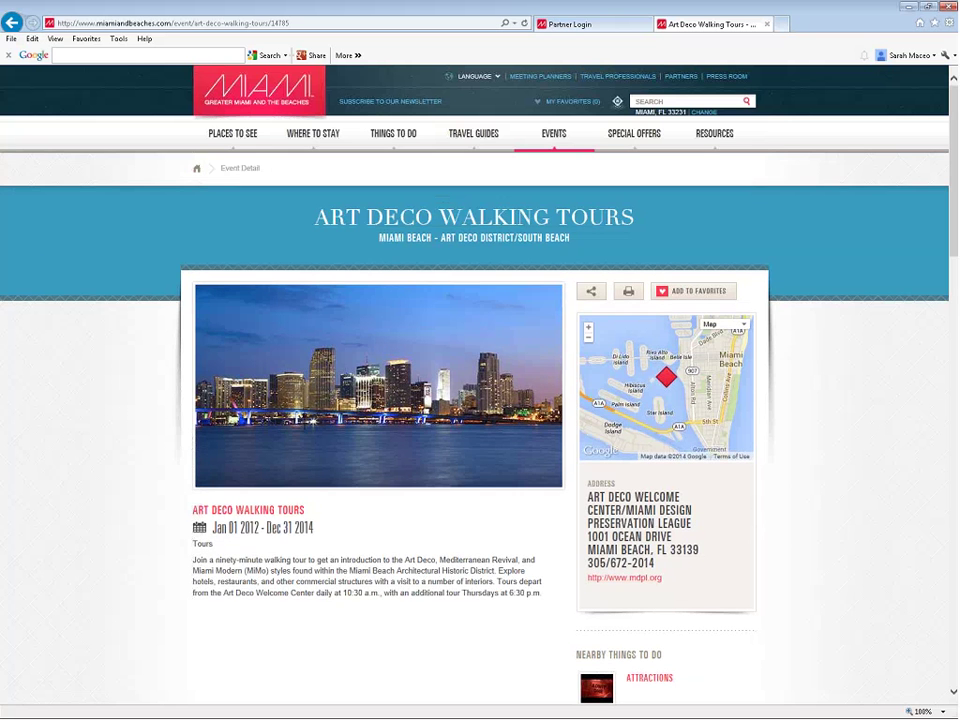
# Return to the event search results and browse further listings such as Shona Sculptures of Zimbabwe
pyautogui.click(11, 23)
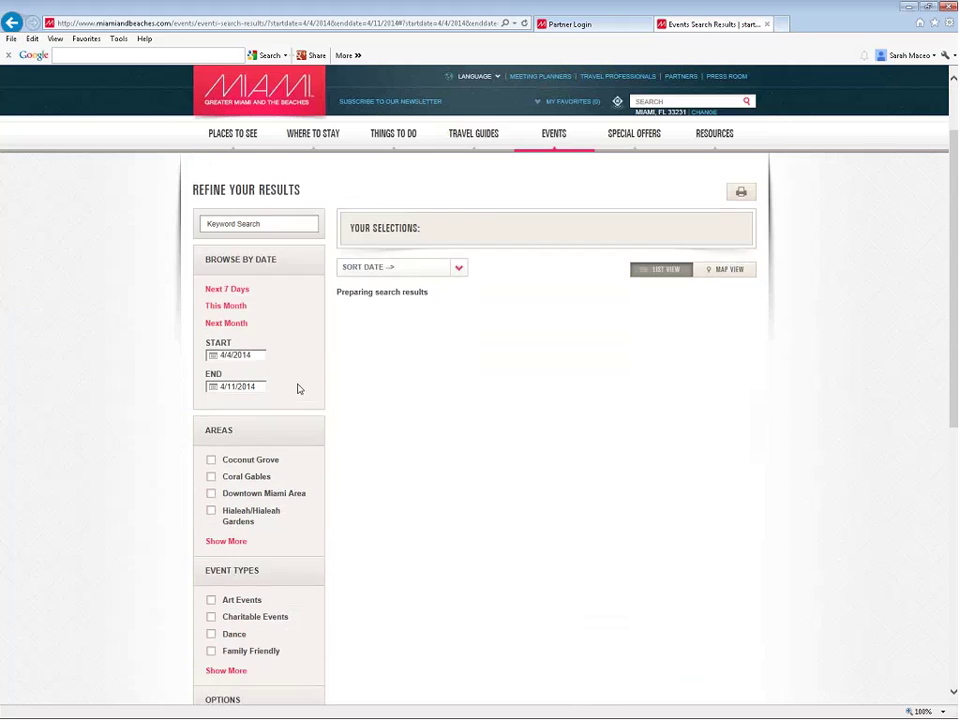
pyautogui.scroll(-1, 442, 393)
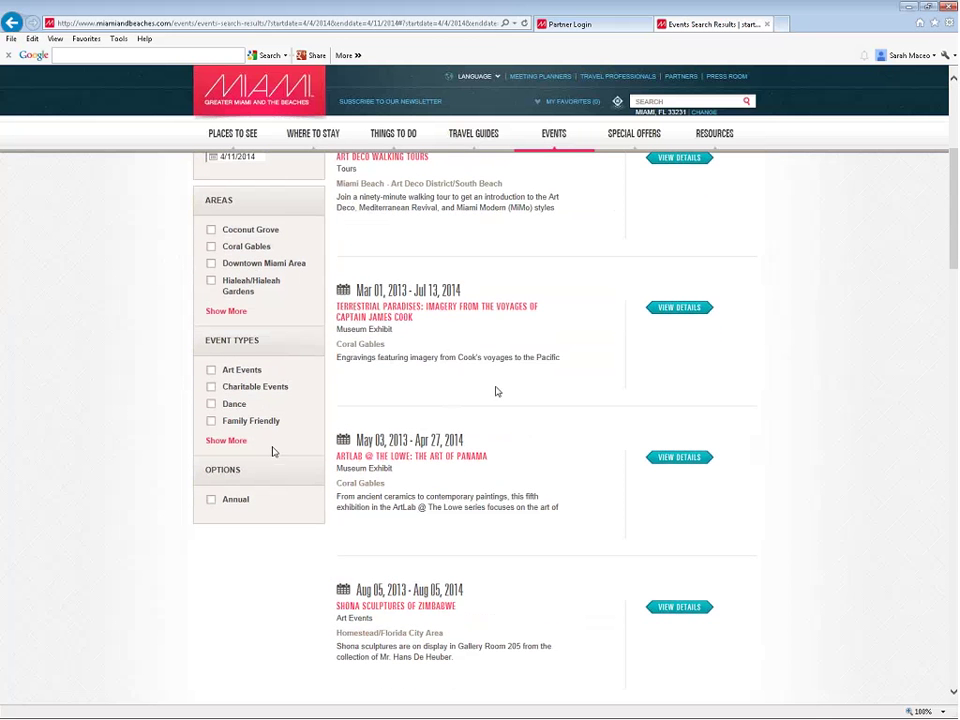
pyautogui.scroll(-1, 516, 377)
pyautogui.scroll(-3, 518, 377)
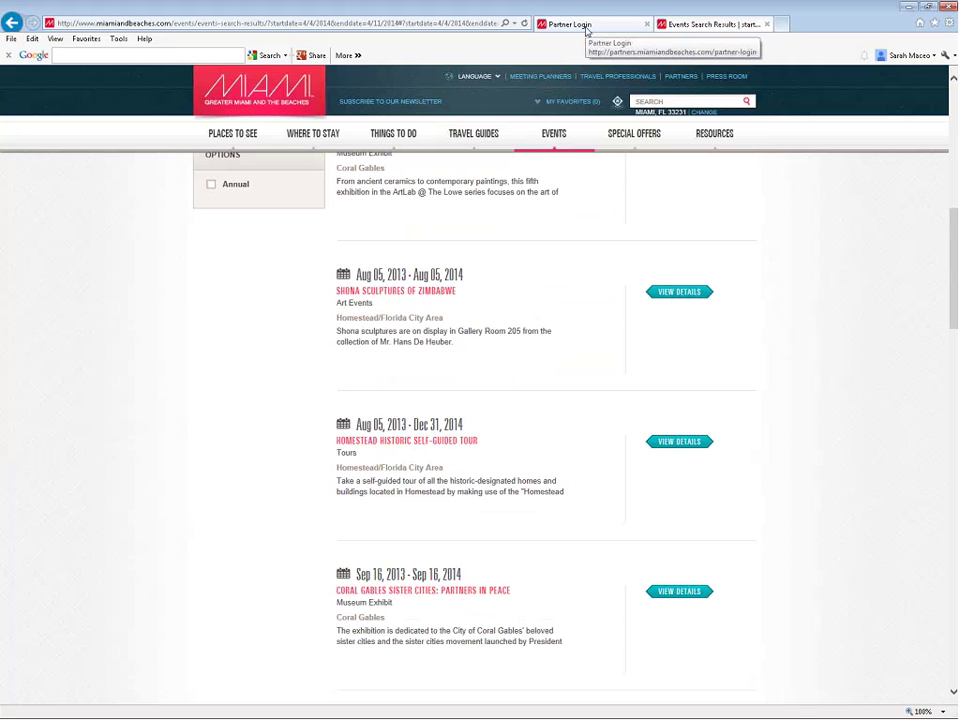
# Sign back in on the Partner Login page with the user ID and password
pyautogui.click(586, 28)
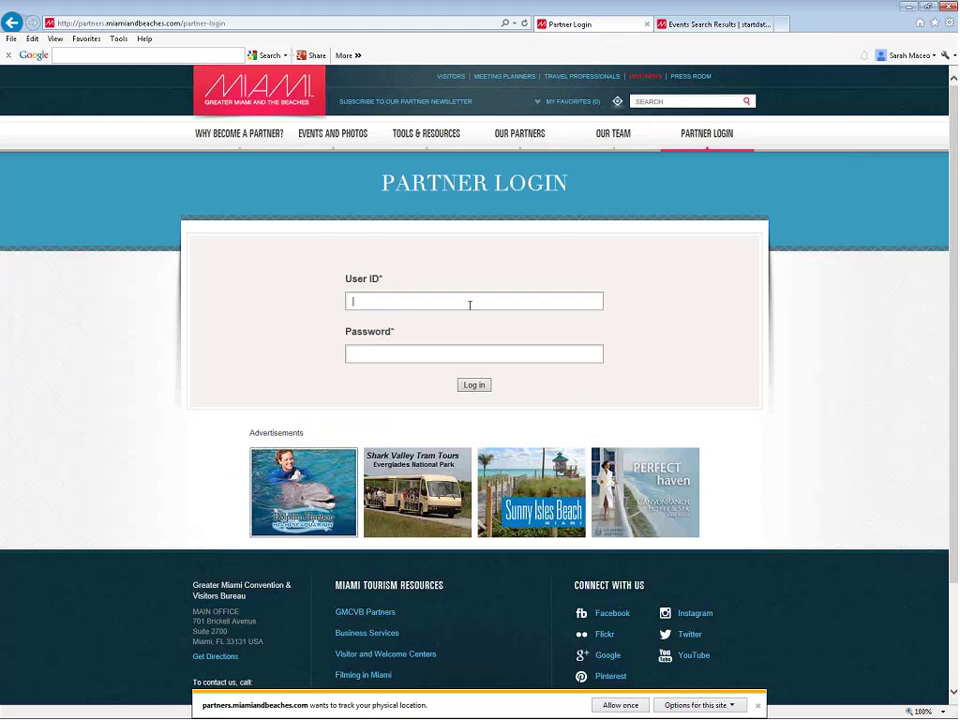
pyautogui.press('Tab')
pyautogui.click(470, 394)
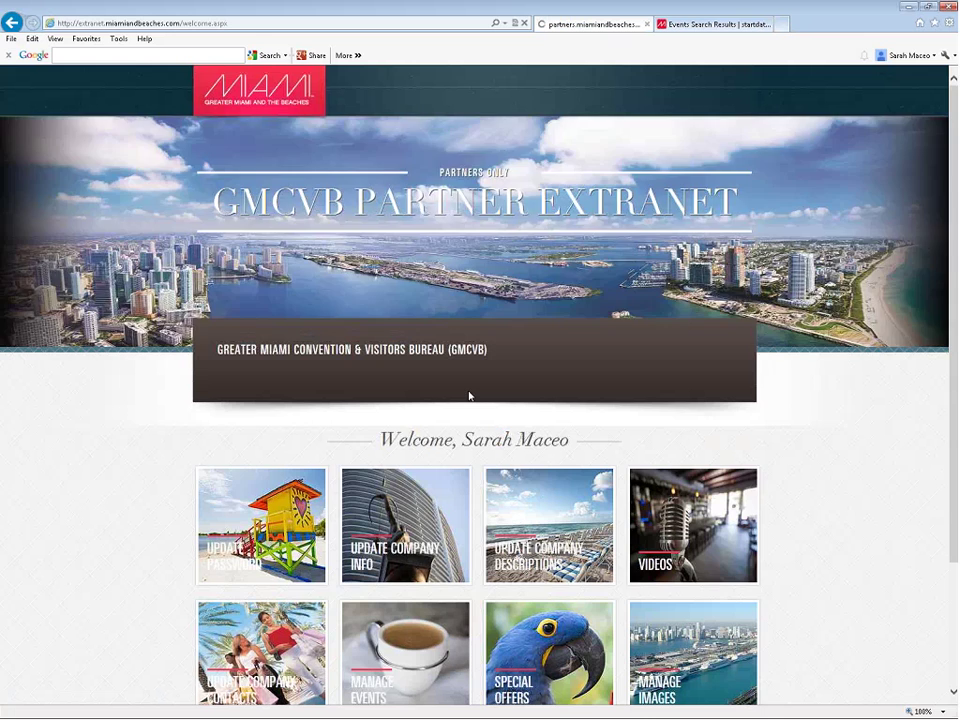
pyautogui.scroll(-3, 561, 360)
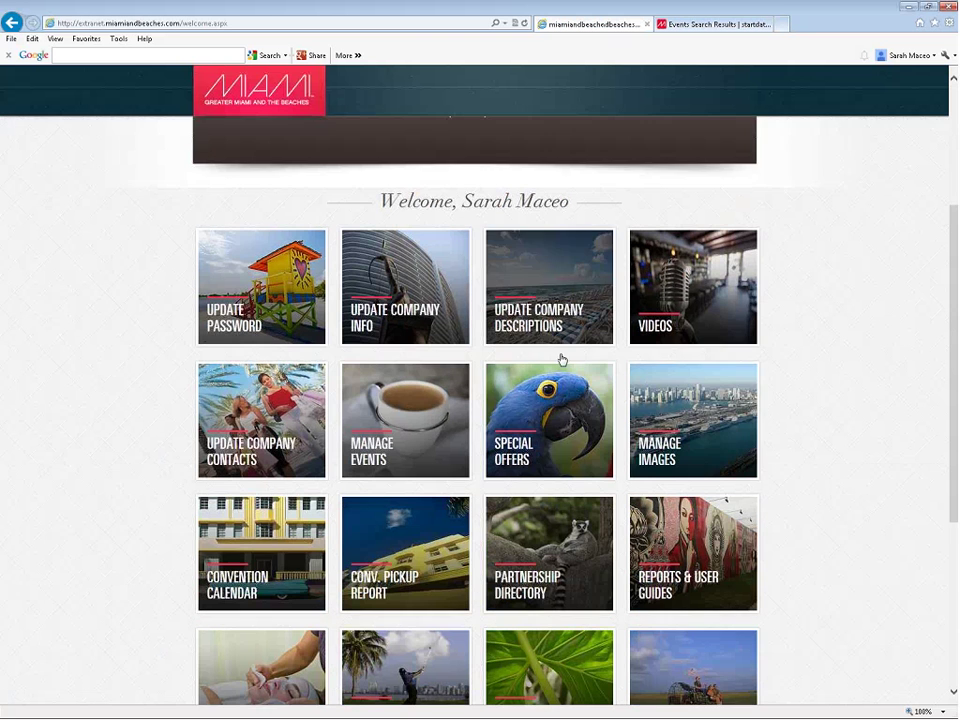
pyautogui.scroll(-1, 561, 360)
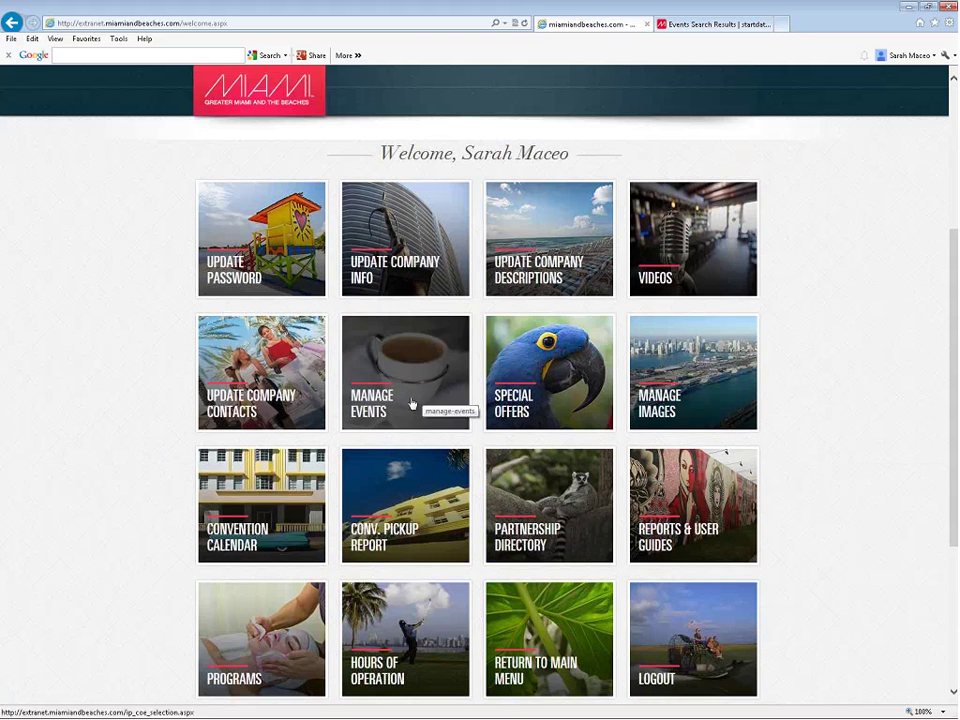
# Request deletion of the 'smi test new event on extranet' listing from Manage Your Events
pyautogui.click(414, 355)
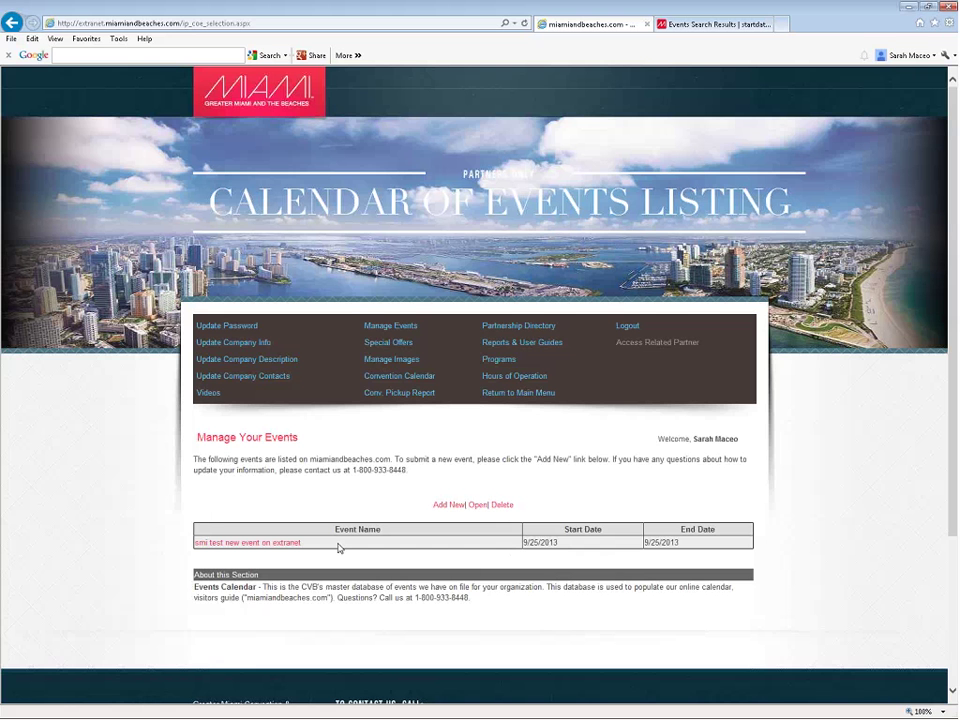
pyautogui.click(502, 505)
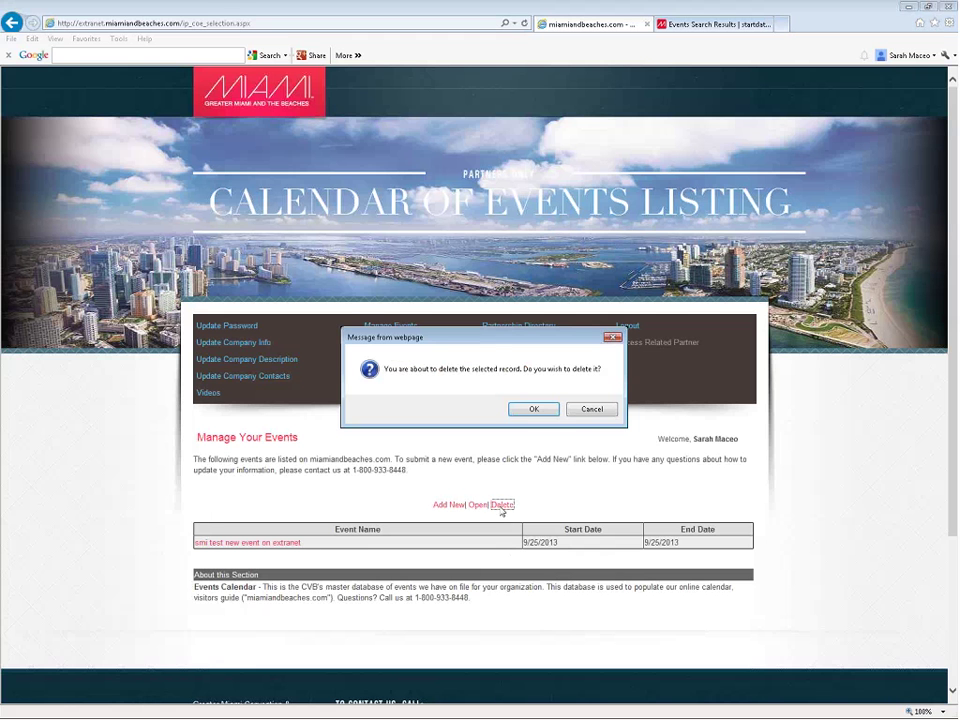
pyautogui.click(528, 410)
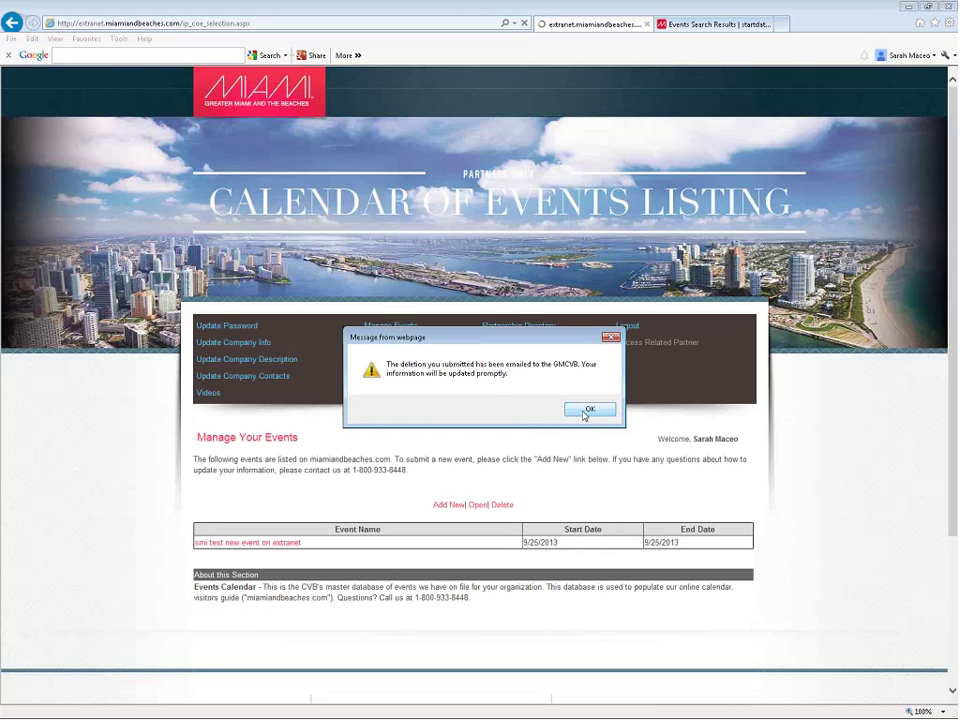
pyautogui.click(588, 411)
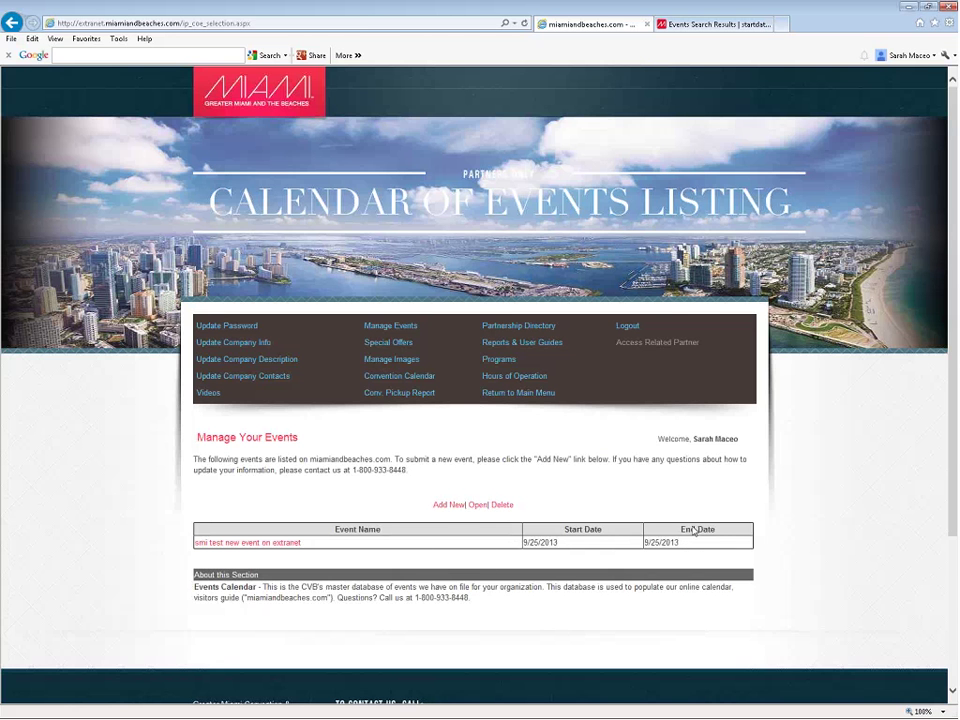
# Start a new event named 'Beach BBQ and Triathlon', ticking Annual Event and Family Friendly
pyautogui.click(446, 507)
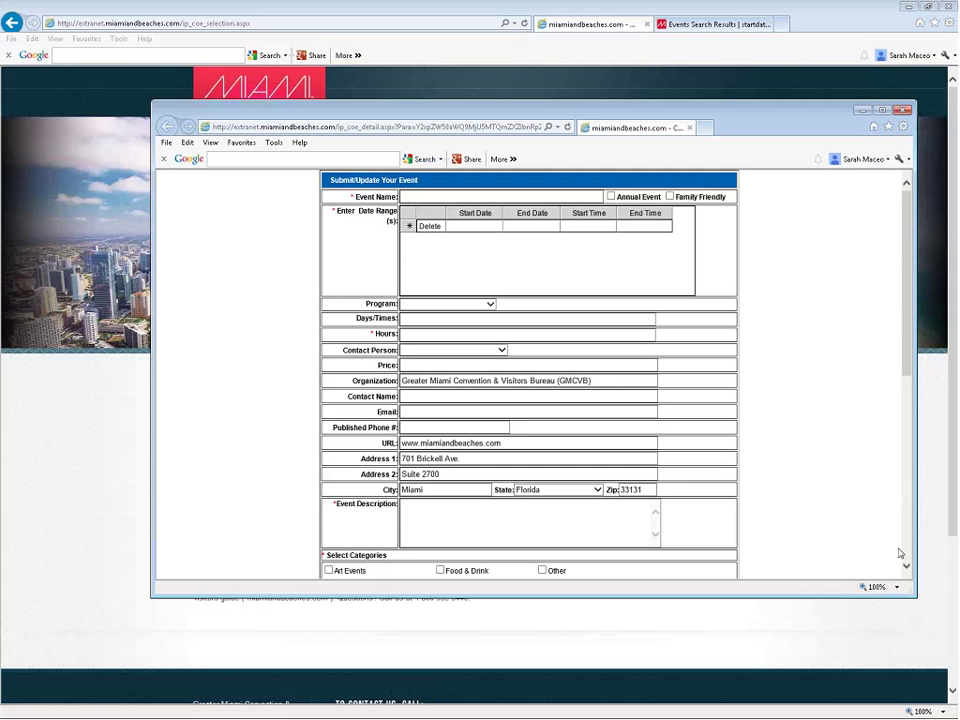
pyautogui.click(437, 197)
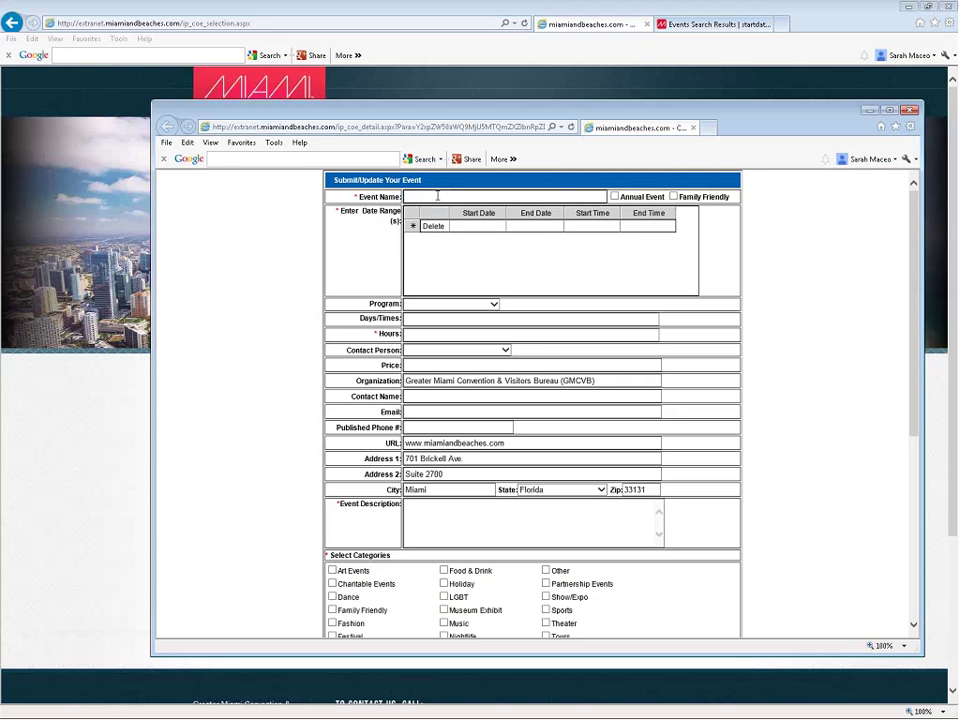
pyautogui.write('each BBQ and Triathlon')
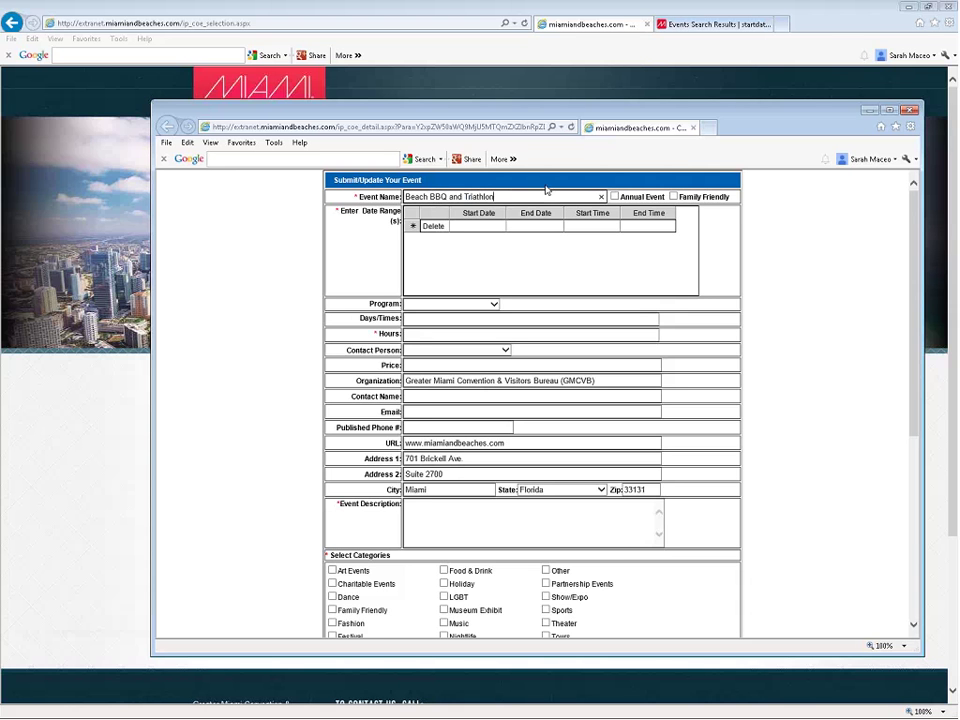
pyautogui.click(614, 197)
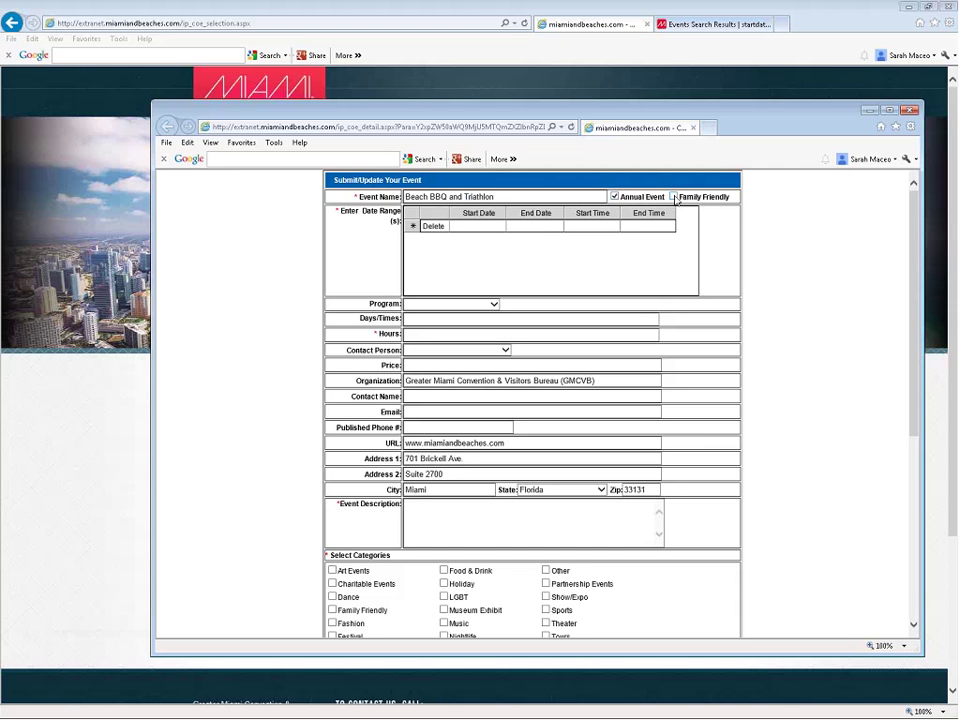
pyautogui.click(674, 197)
# Set the event's start date to 4/29/2014 and end date to 05/03/2014
pyautogui.click(476, 228)
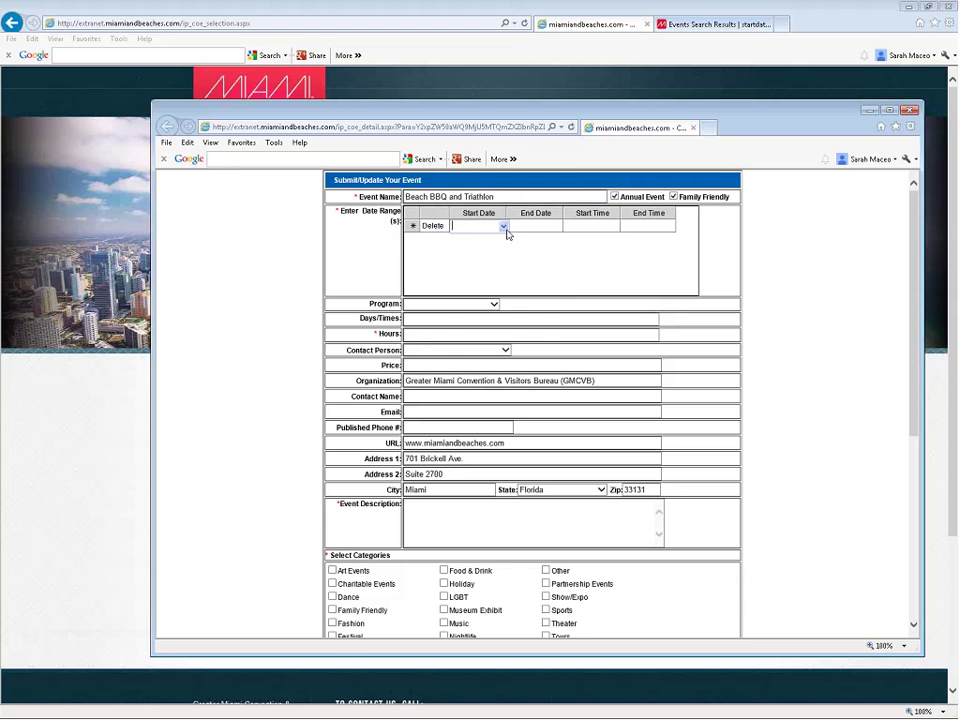
pyautogui.click(504, 227)
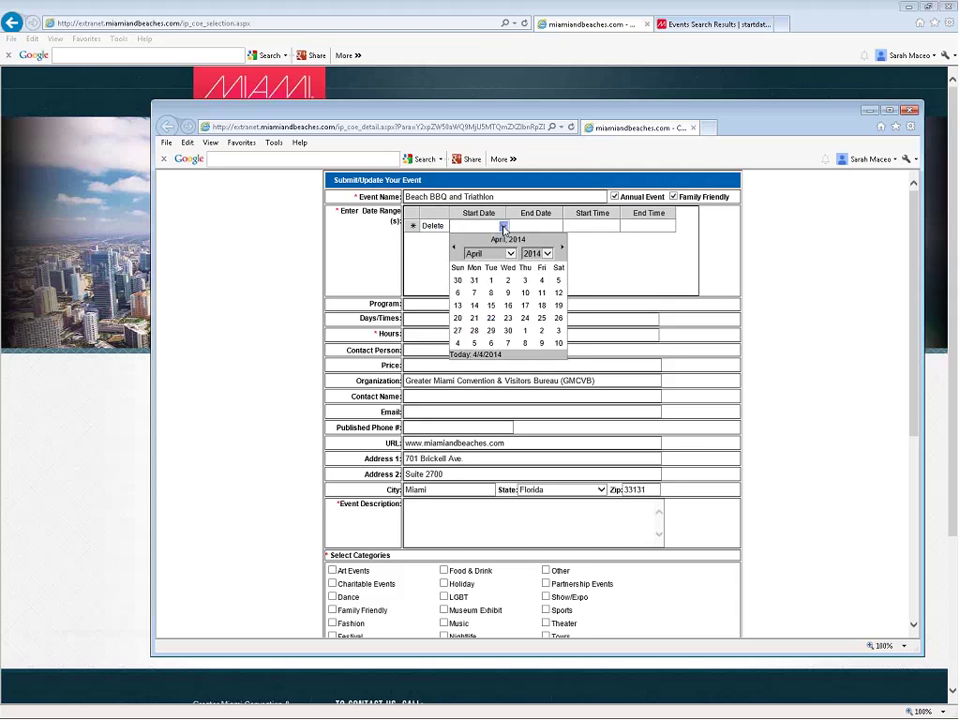
pyautogui.click(491, 331)
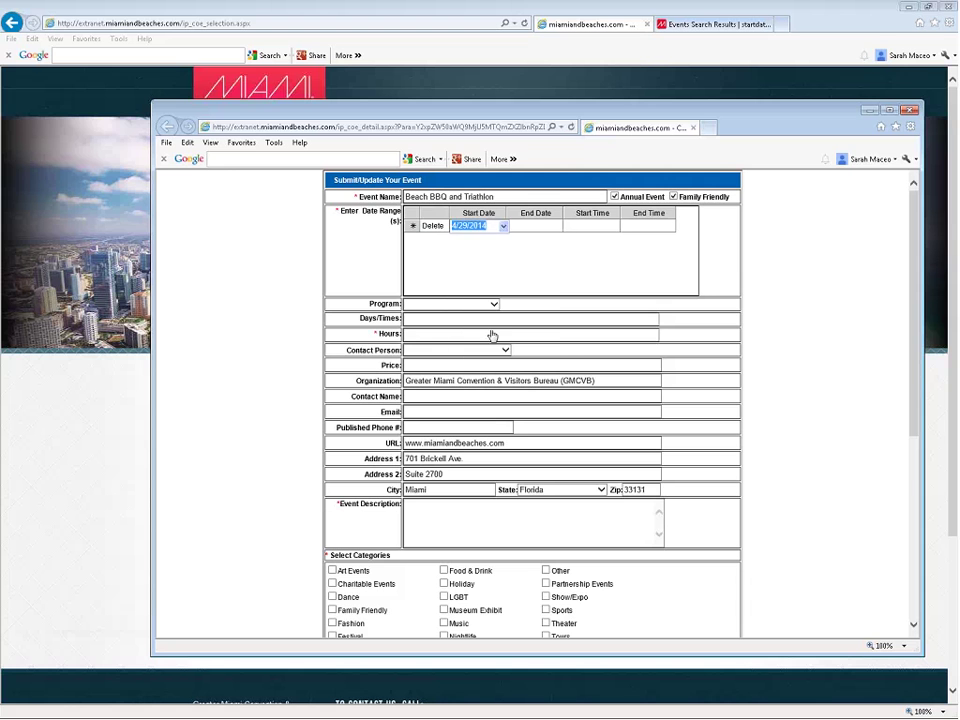
pyautogui.click(532, 228)
pyautogui.write('05/0')
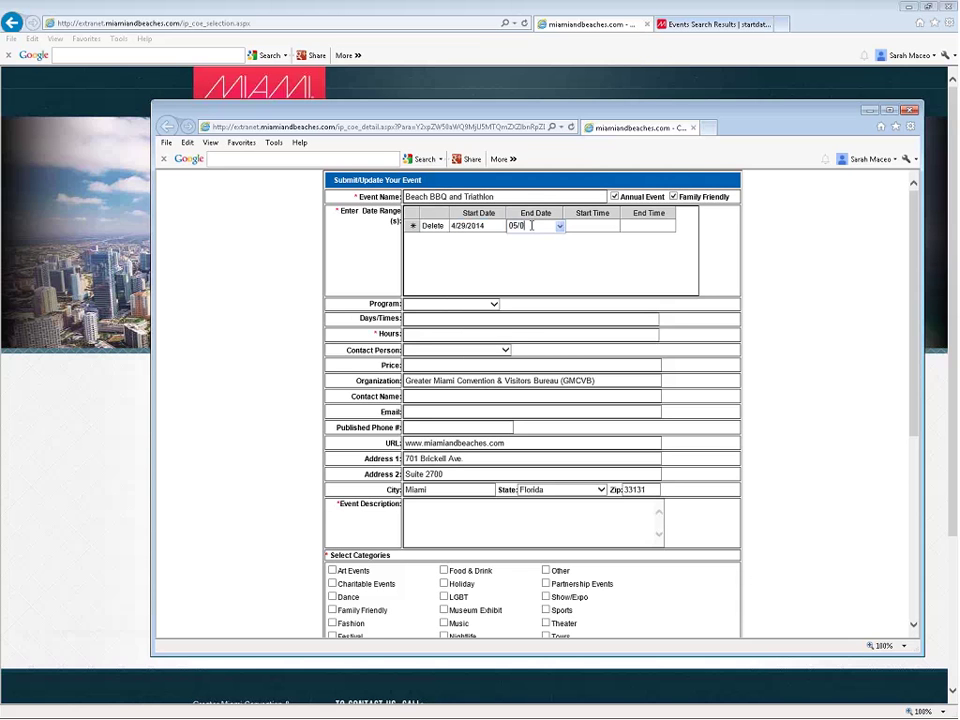
pyautogui.write('3/2014')
pyautogui.click(579, 225)
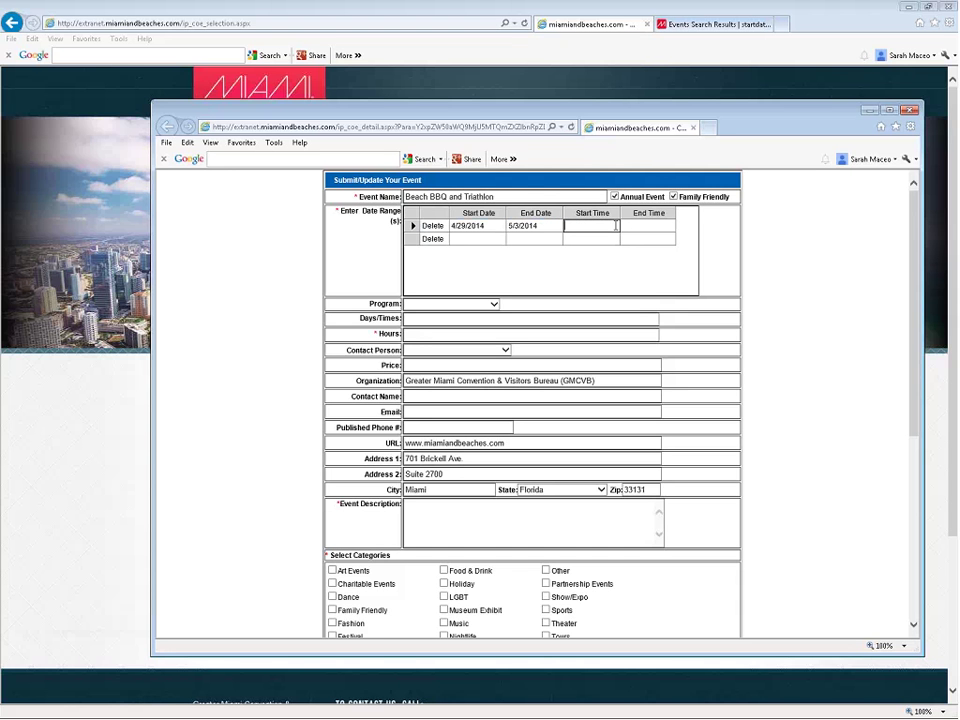
# Set the event's times to 11:00 AM through 03:00 PM
pyautogui.write('11:00am')
pyautogui.click(642, 225)
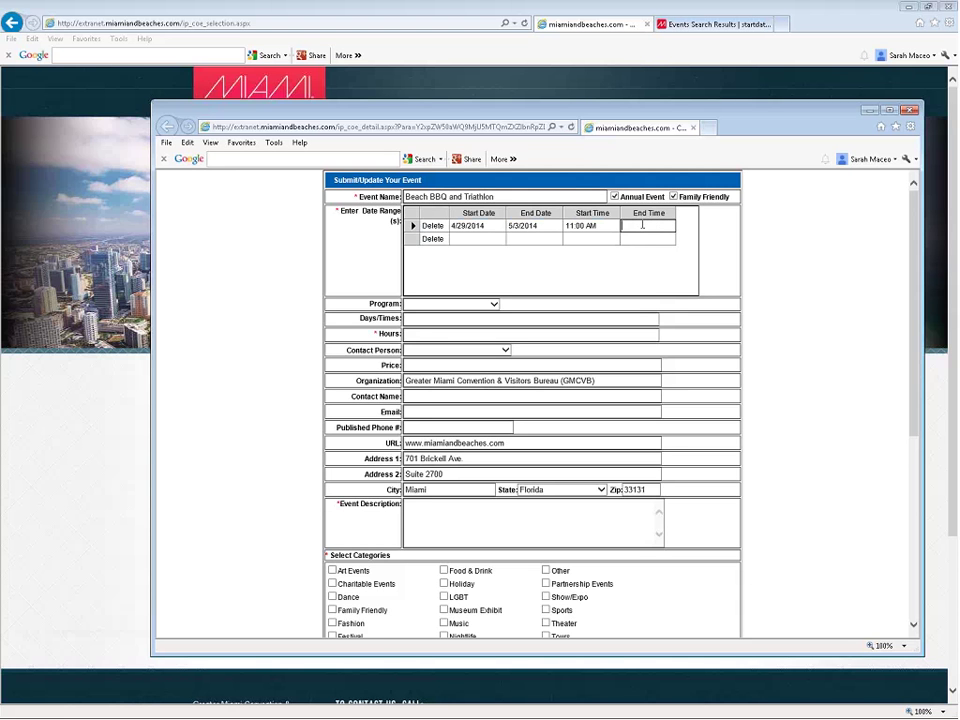
pyautogui.write('3:00 PM')
pyautogui.click(476, 243)
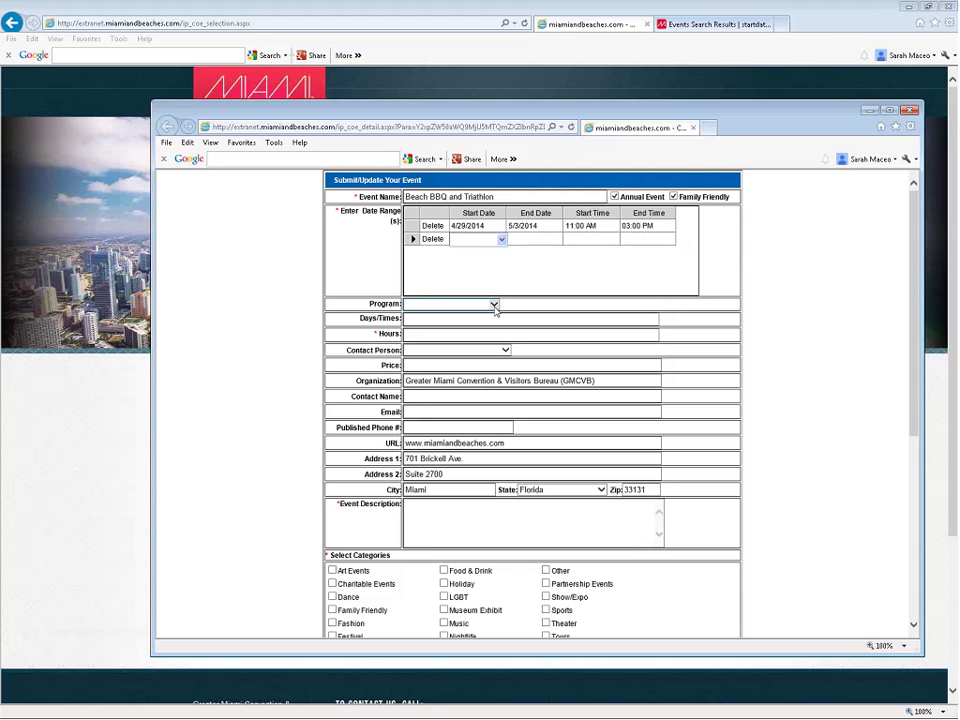
# Look through the Program options and leave the program unset
pyautogui.click(494, 305)
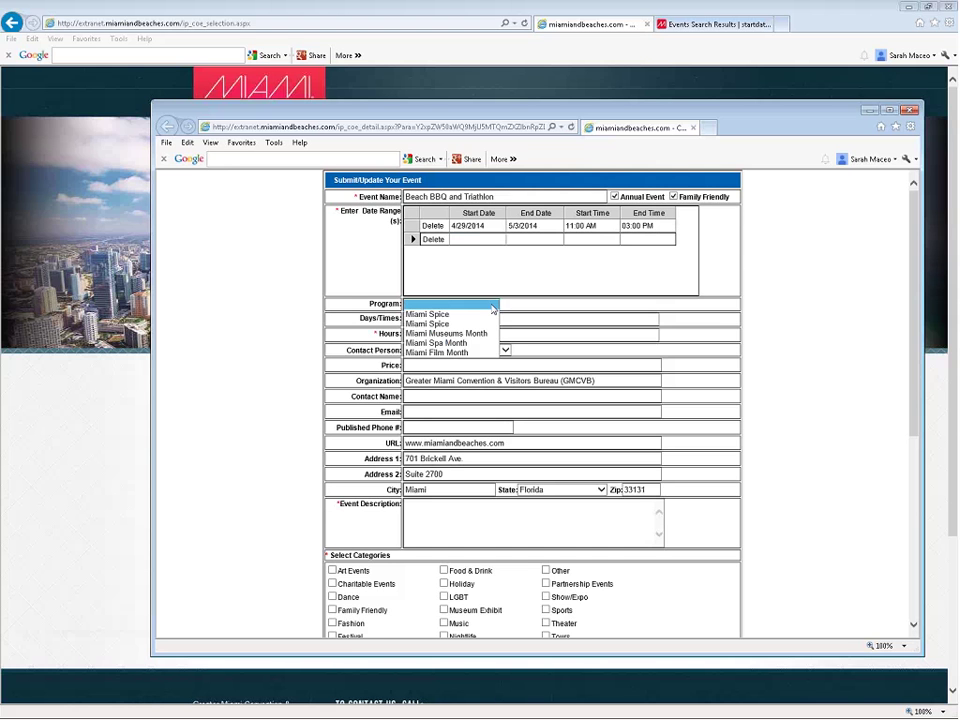
pyautogui.click(494, 306)
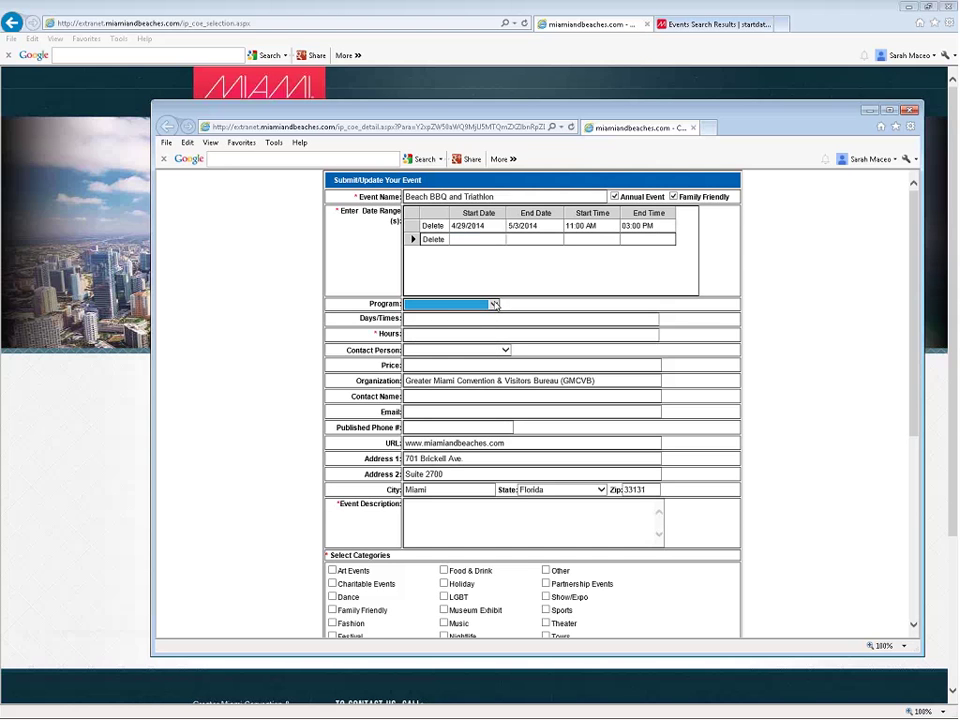
pyautogui.click(494, 305)
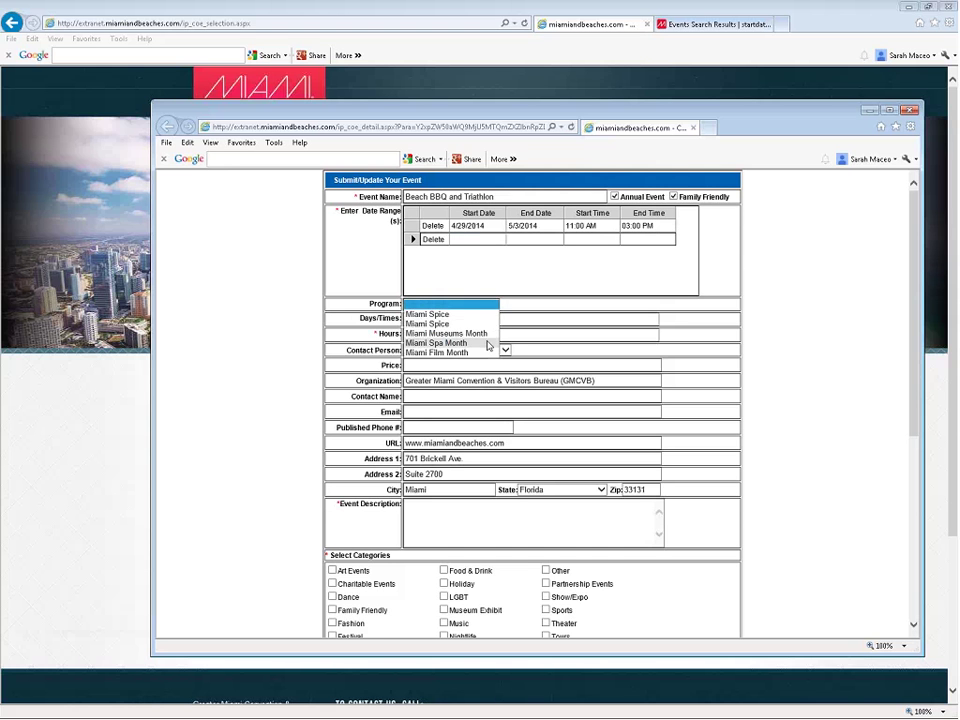
pyautogui.click(496, 305)
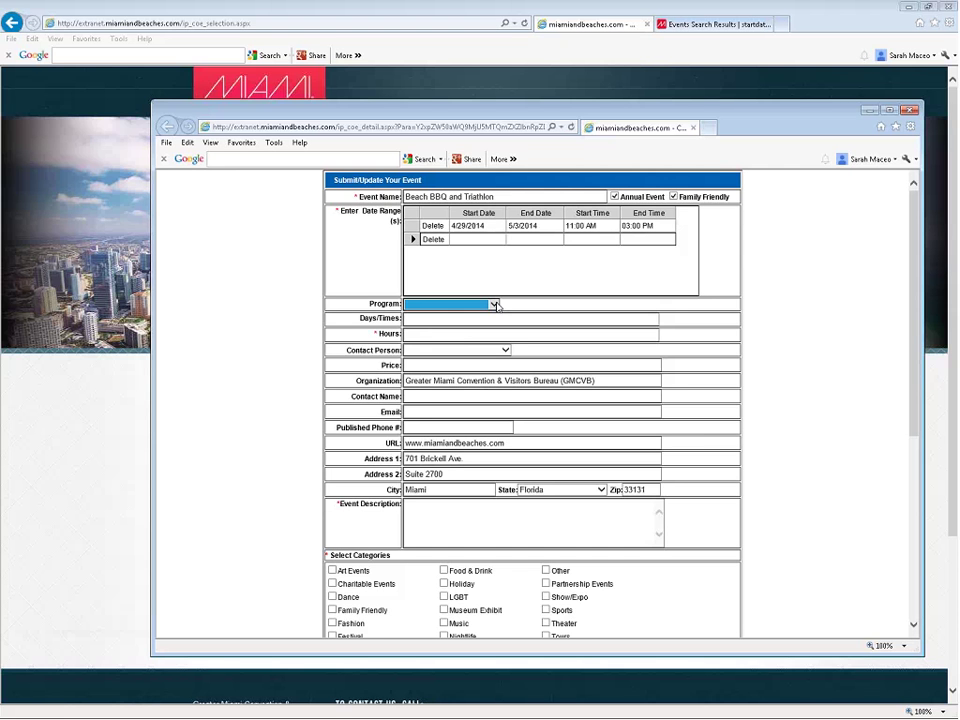
pyautogui.click(494, 304)
pyautogui.click(497, 305)
# Enter Days/Times 'Takes place every Mon and Tue of every week.' and Hours '11:00 AM - 3:00 PM'
pyautogui.click(502, 319)
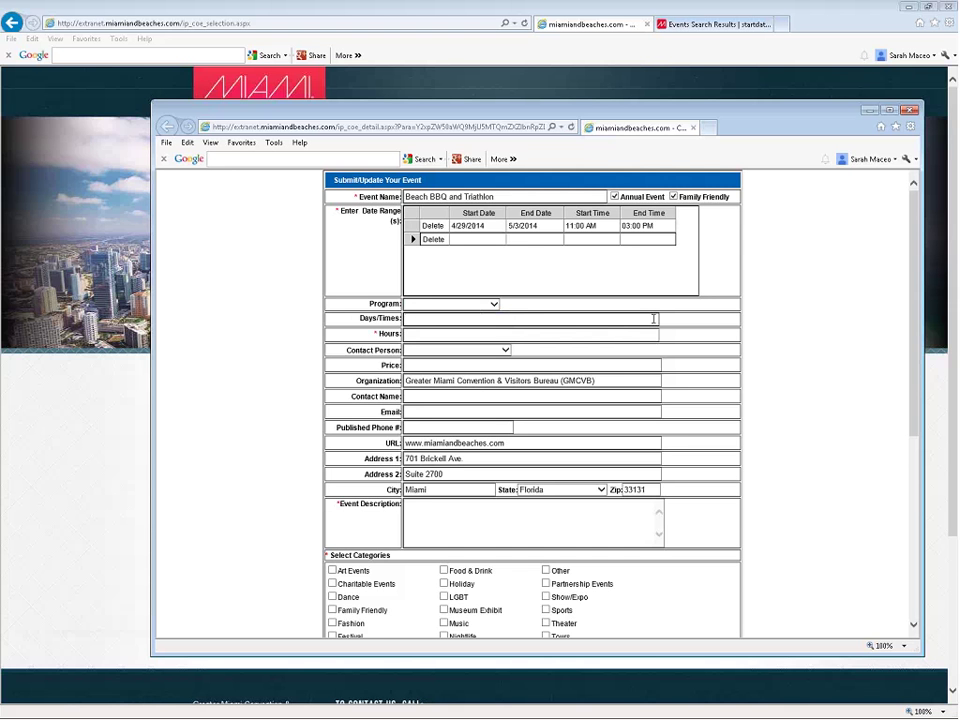
pyautogui.click(654, 318)
pyautogui.write('Takes place every Mon and T')
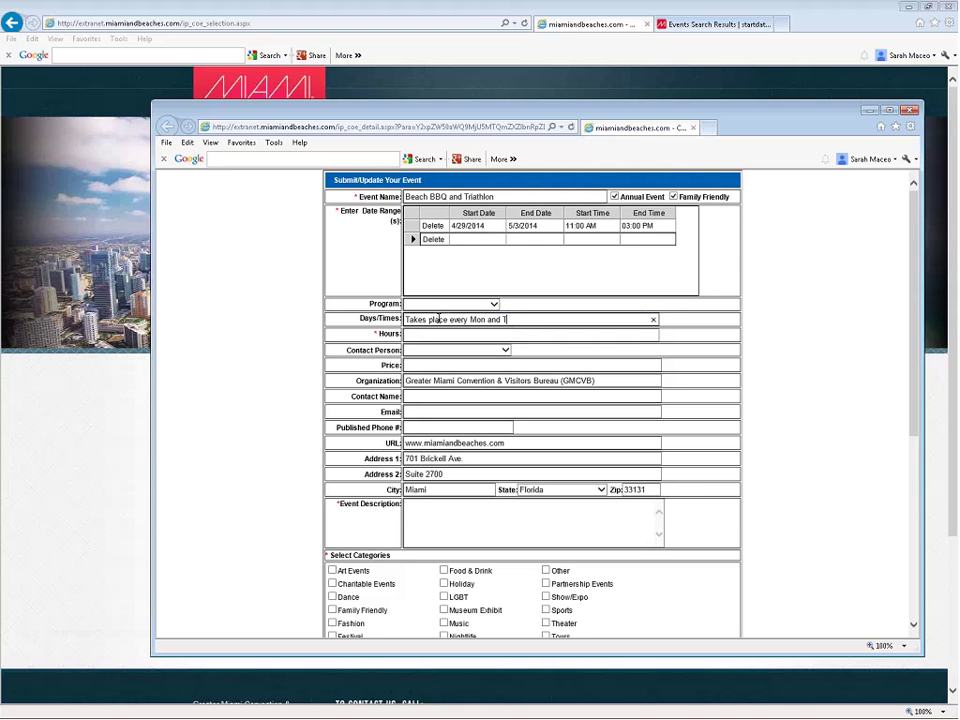
pyautogui.write('ue of every week.')
pyautogui.click(427, 337)
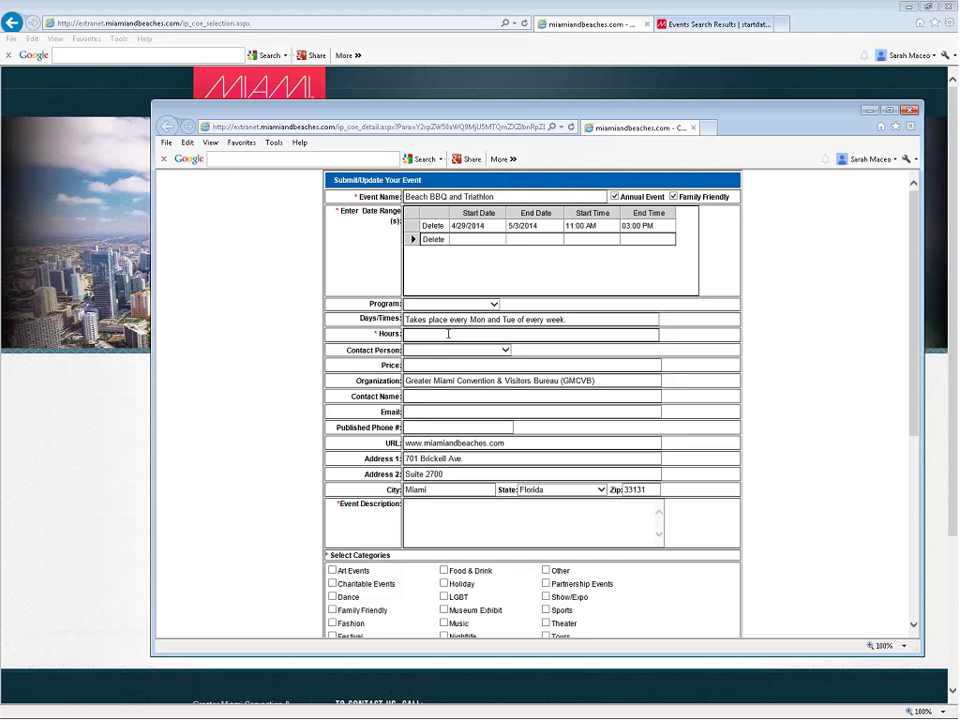
pyautogui.write('11:00 AM - 3:00 PM')
# Choose the event's contact person from the Contact Person list
pyautogui.click(507, 351)
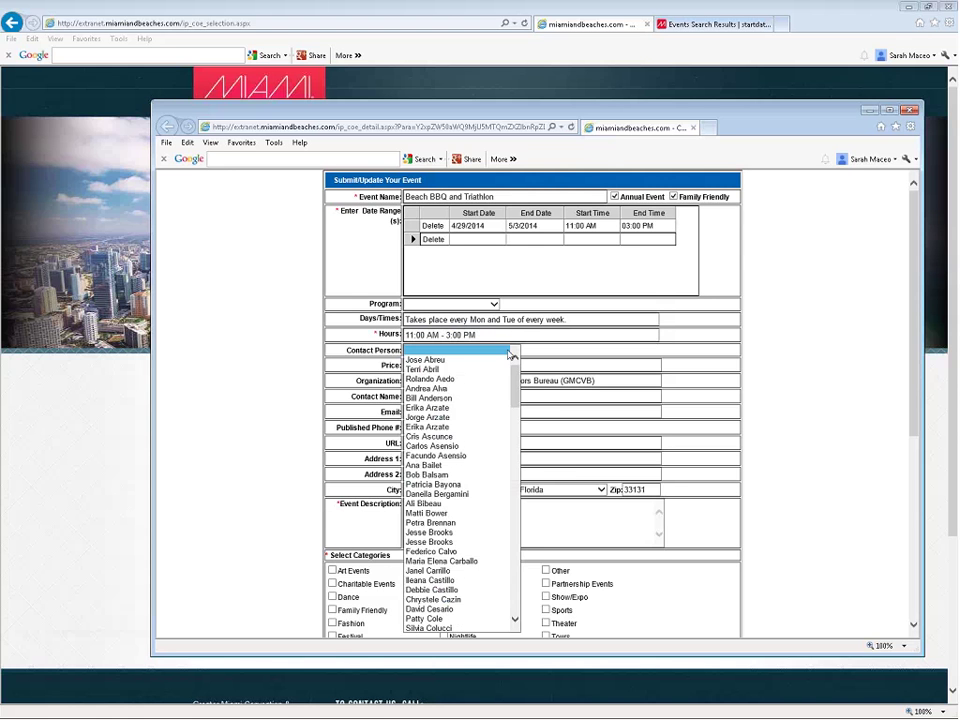
pyautogui.click(508, 351)
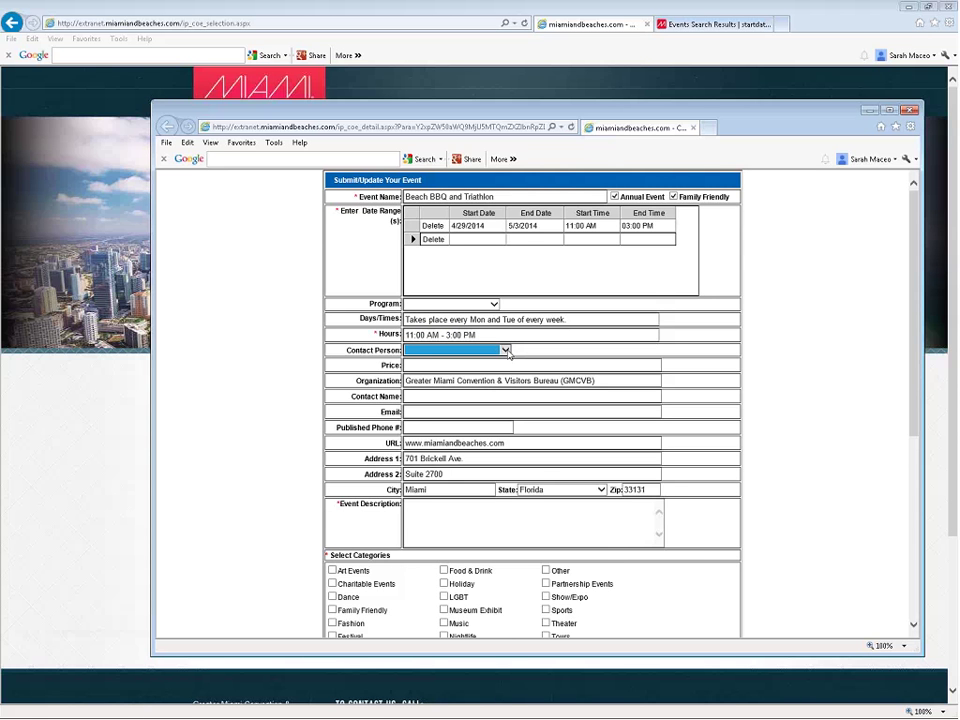
pyautogui.click(507, 351)
pyautogui.moveTo(514, 398); pyautogui.dragTo(520, 562)
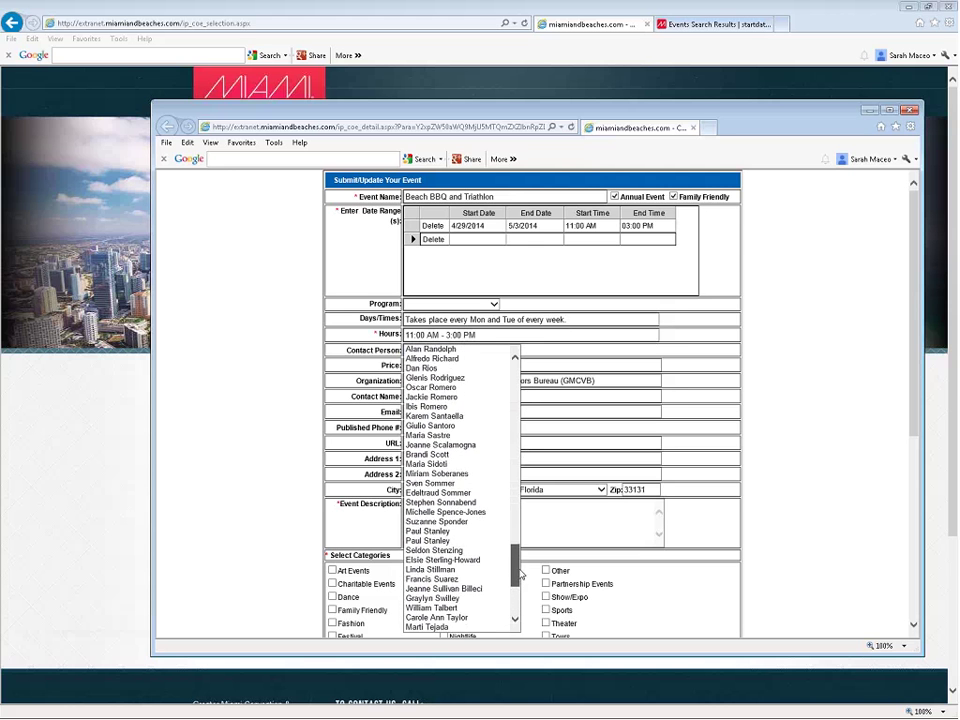
pyautogui.click(482, 468)
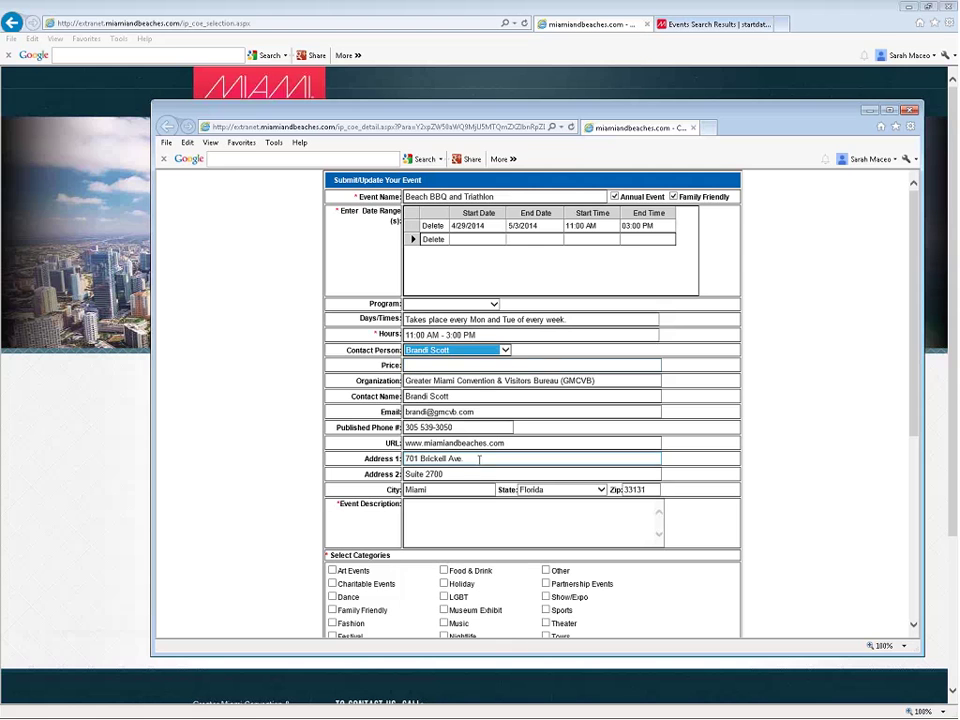
# Enter '$30 Per Person' as the event price
pyautogui.click(554, 363)
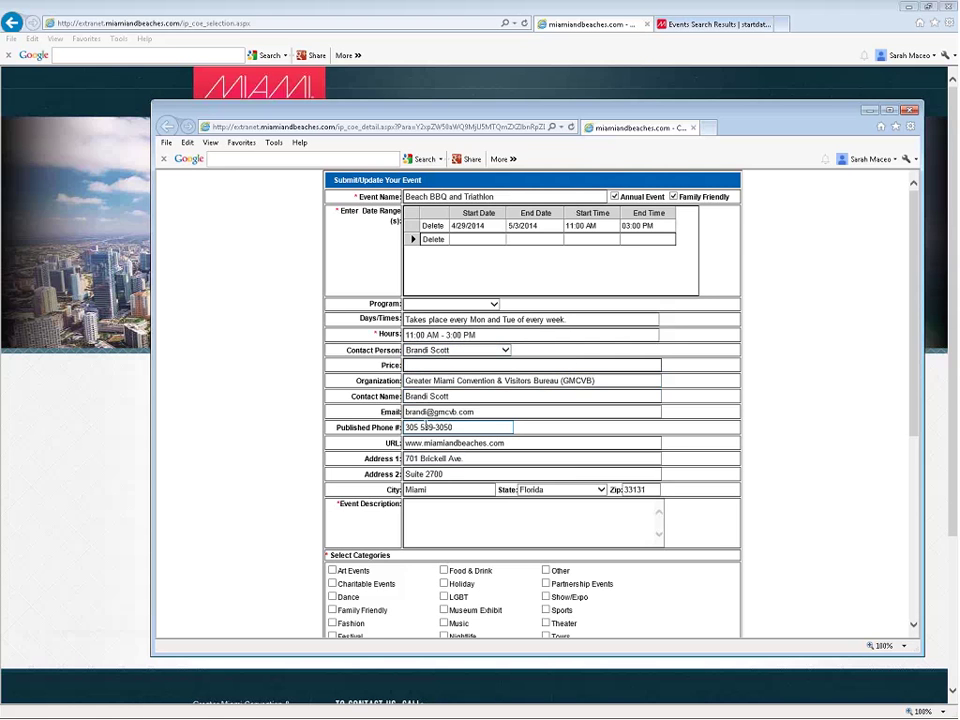
pyautogui.click(418, 489)
pyautogui.click(424, 394)
pyautogui.click(417, 364)
pyautogui.write('$30 Per Person')
# Enter the description 'Join us for a yummy beach BBQ with fun and games. followed by a triathlon.'
pyautogui.scroll(-1, 551, 393)
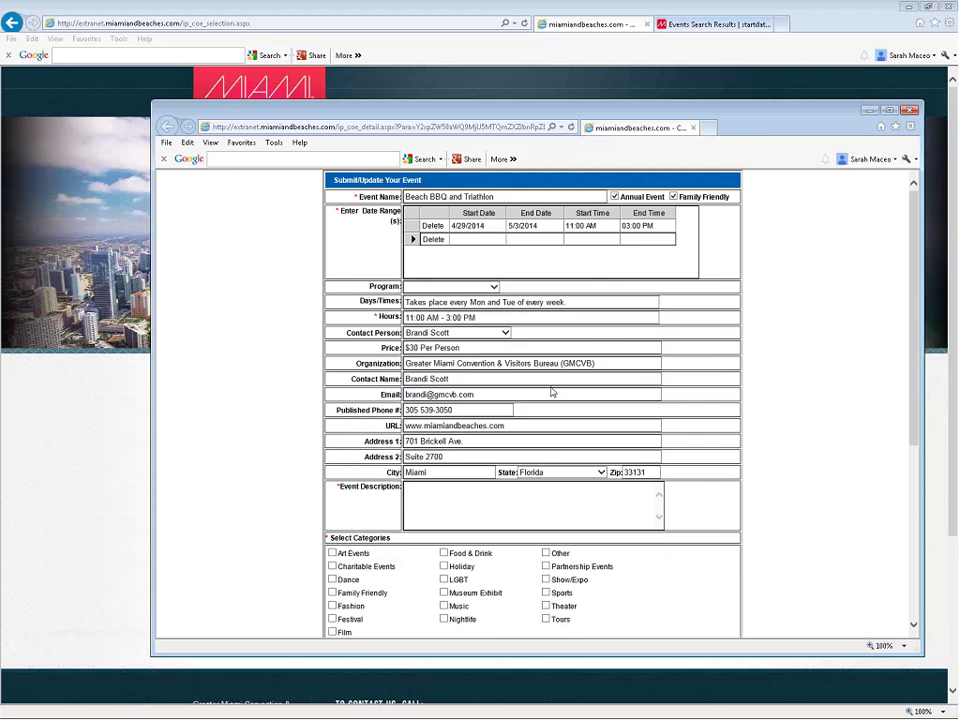
pyautogui.scroll(-3, 552, 392)
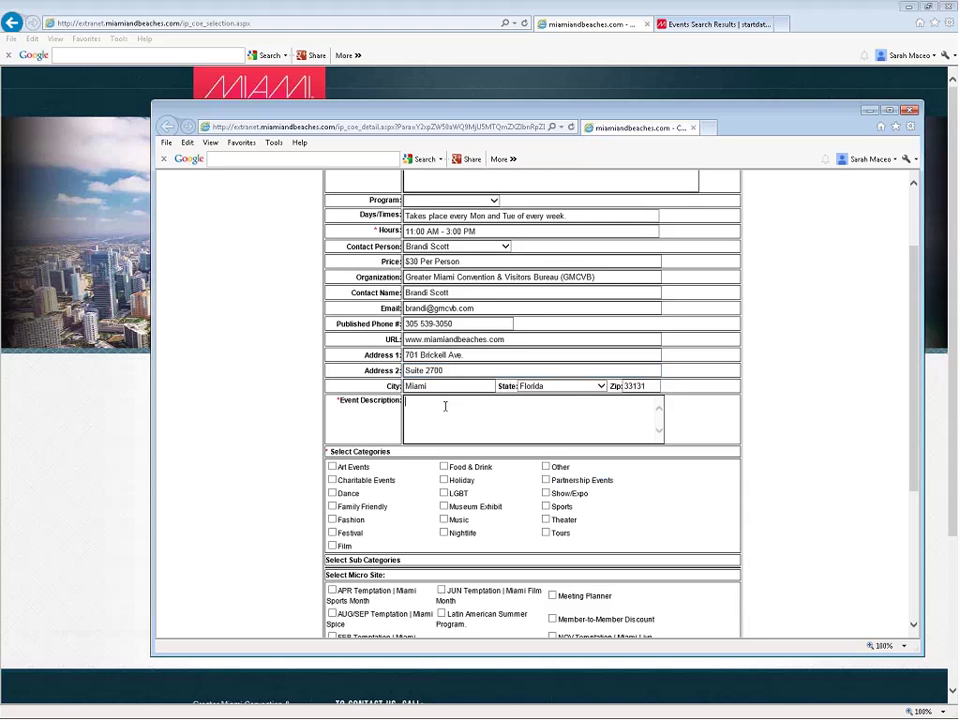
pyautogui.write('Join us for a yummy beach BBQ with fun and games. ')
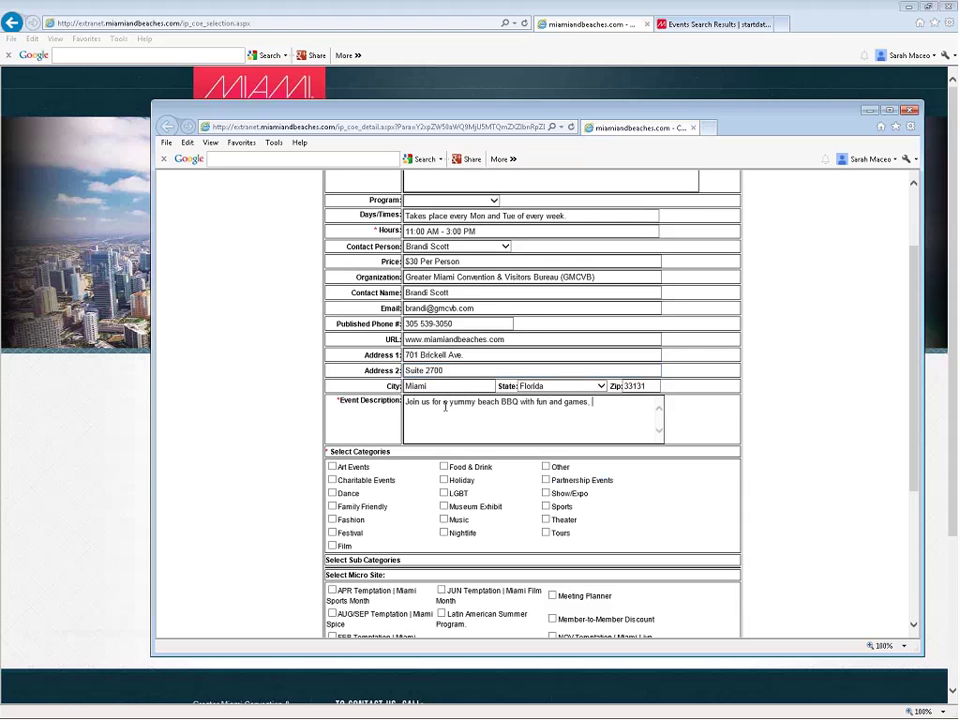
pyautogui.write('followed by a triathlon.')
pyautogui.scroll(-2, 450, 400)
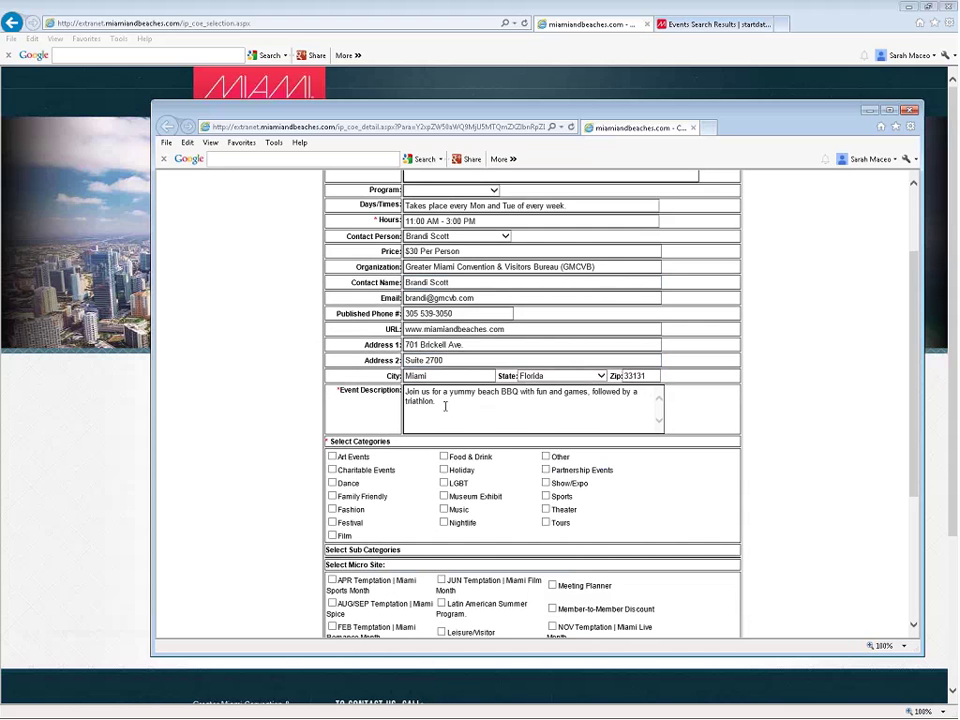
pyautogui.scroll(-2, 458, 391)
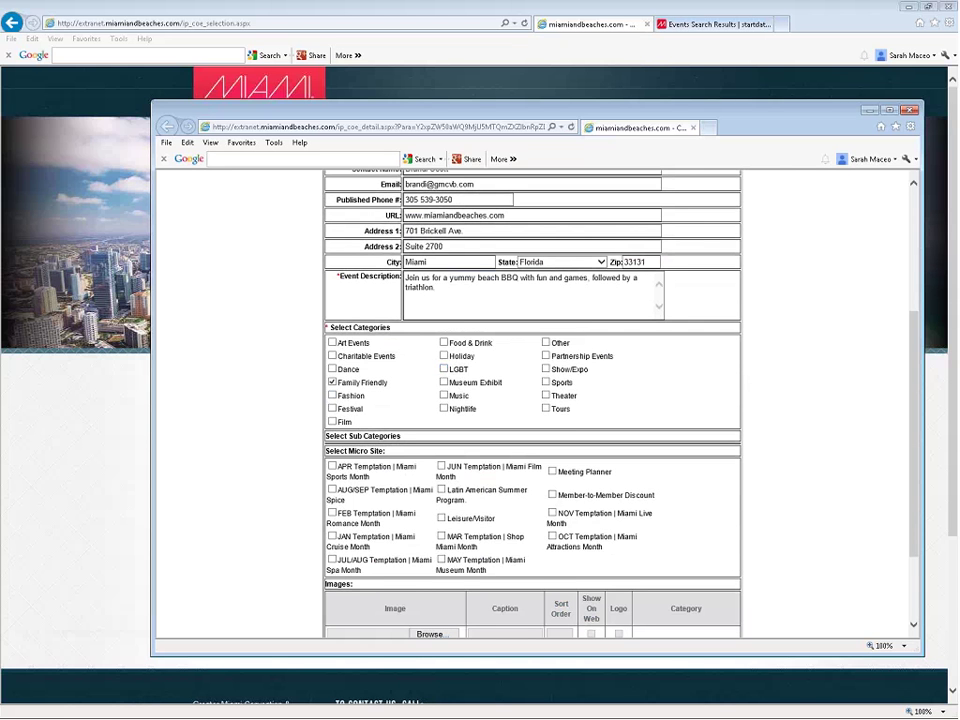
# Add Food & Drink and Sports as event categories alongside Family Friendly
pyautogui.click(478, 342)
pyautogui.click(555, 382)
pyautogui.scroll(-1, 605, 409)
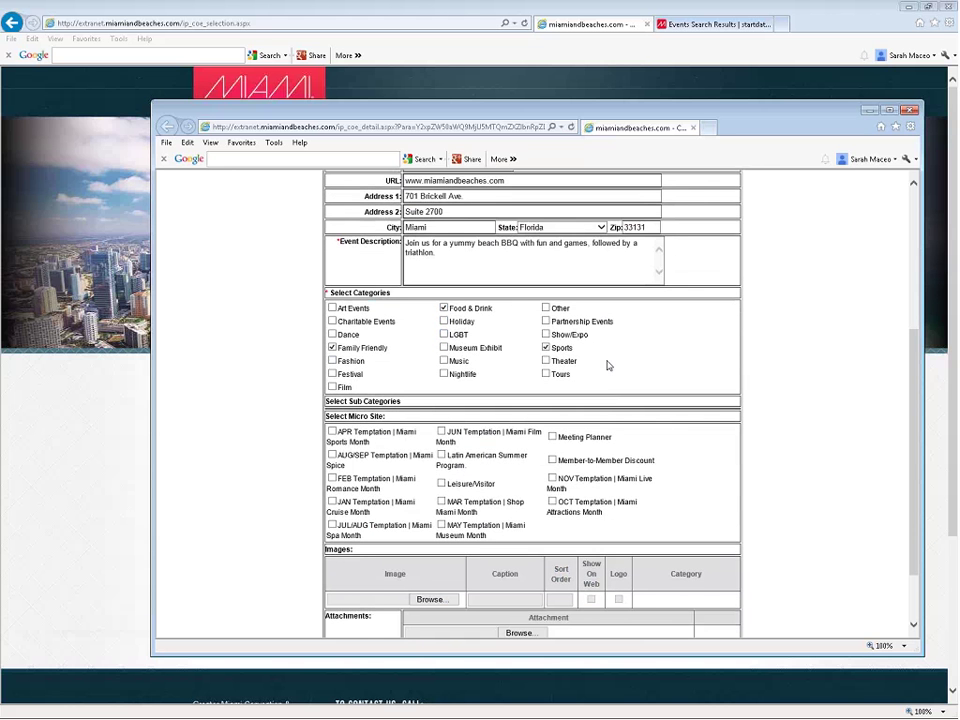
pyautogui.scroll(-3, 606, 365)
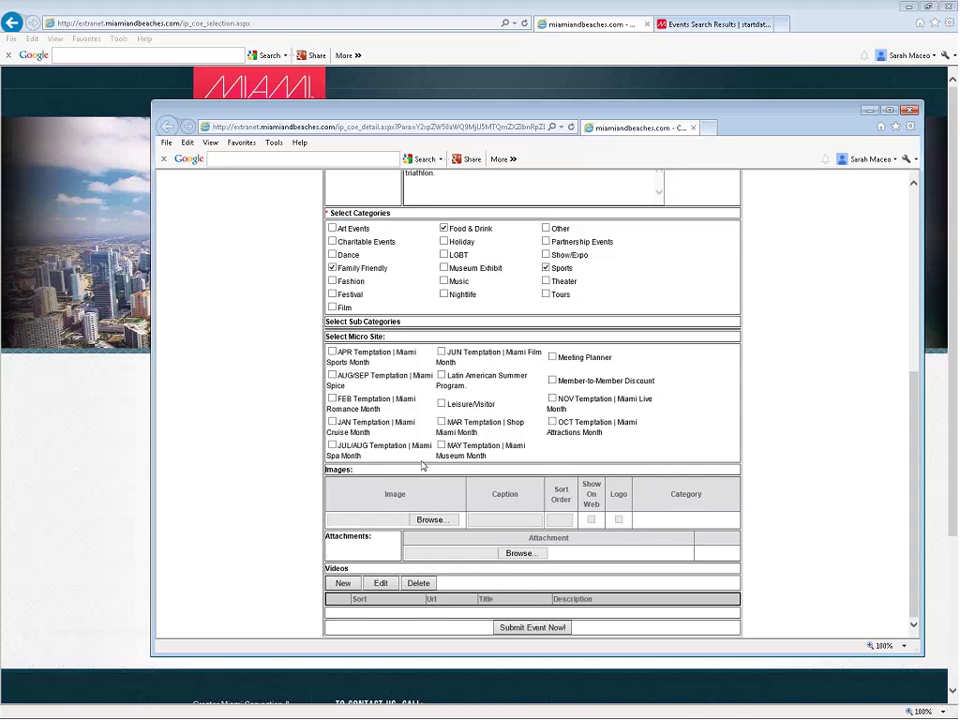
pyautogui.scroll(5, 396, 450)
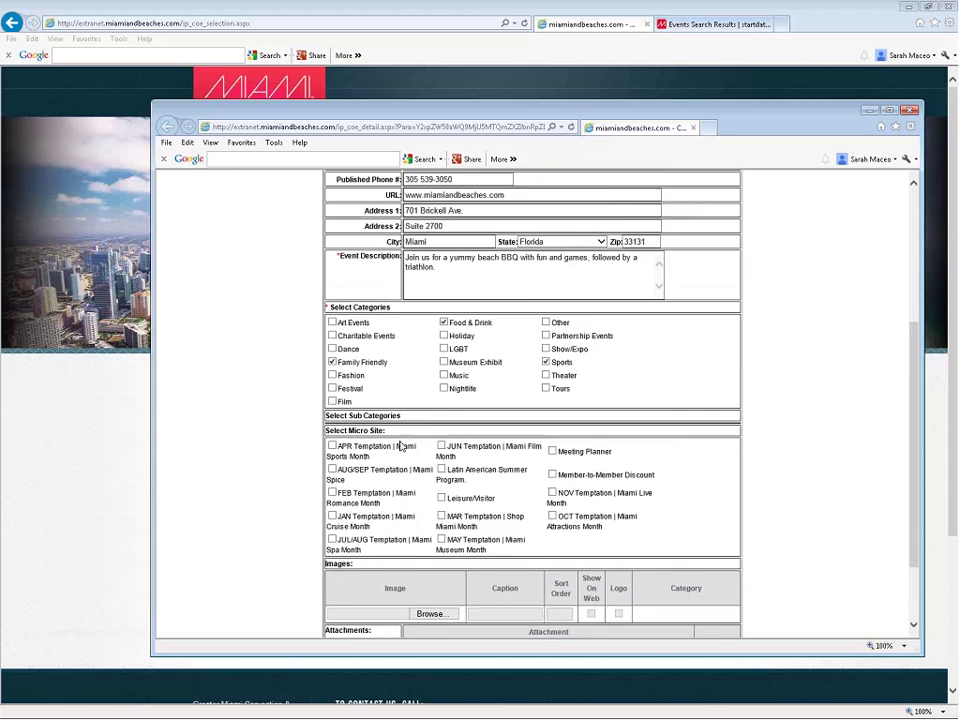
# Leave the event's Program blank and move down to the Images section
pyautogui.click(493, 206)
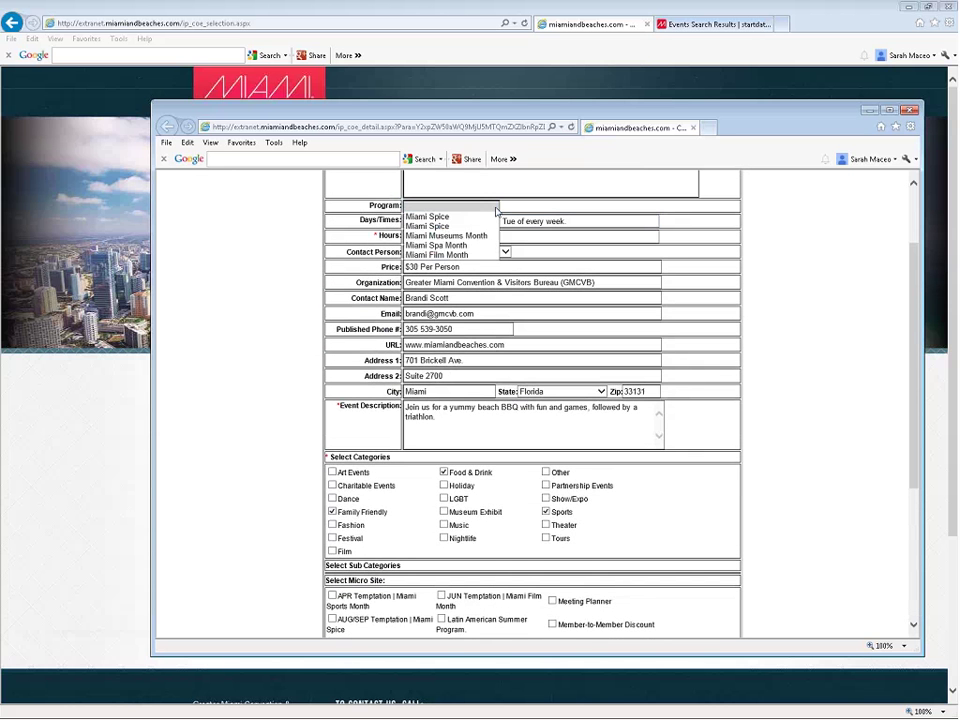
pyautogui.click(495, 209)
pyautogui.scroll(-4, 630, 478)
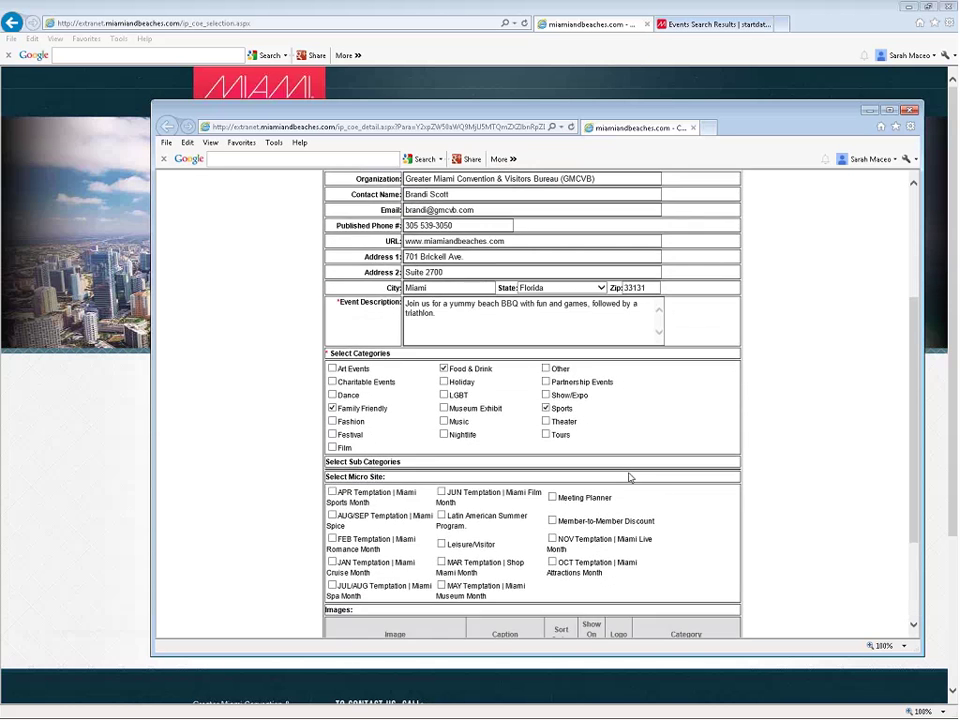
pyautogui.scroll(-2, 629, 478)
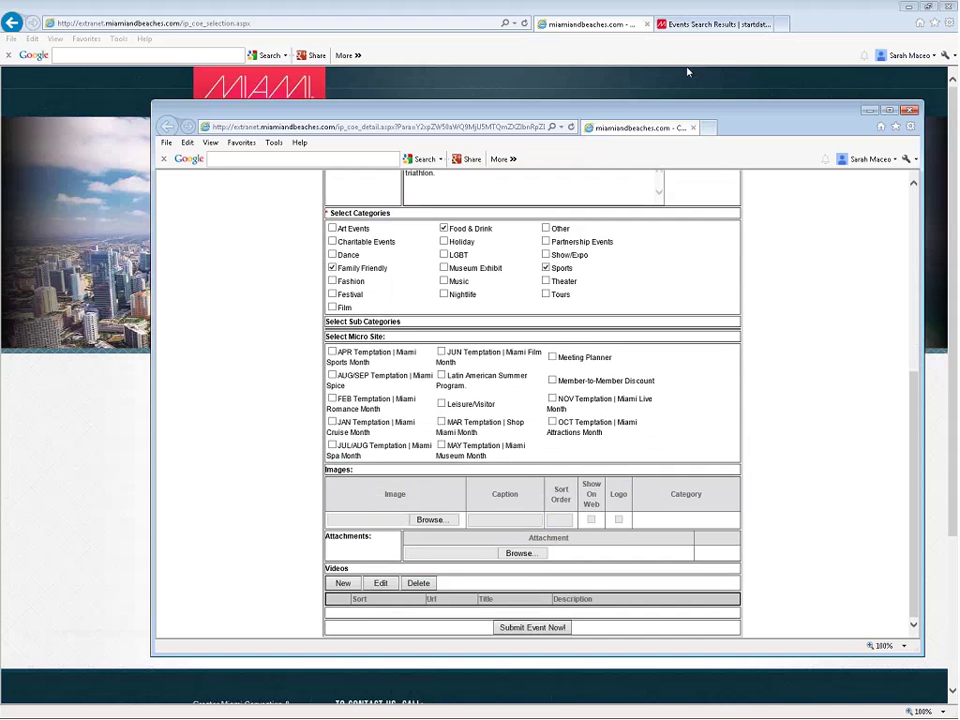
# Upload 5starexperience.jpg, the red beach chairs photo, as the event image
pyautogui.click(484, 553)
pyautogui.click(446, 521)
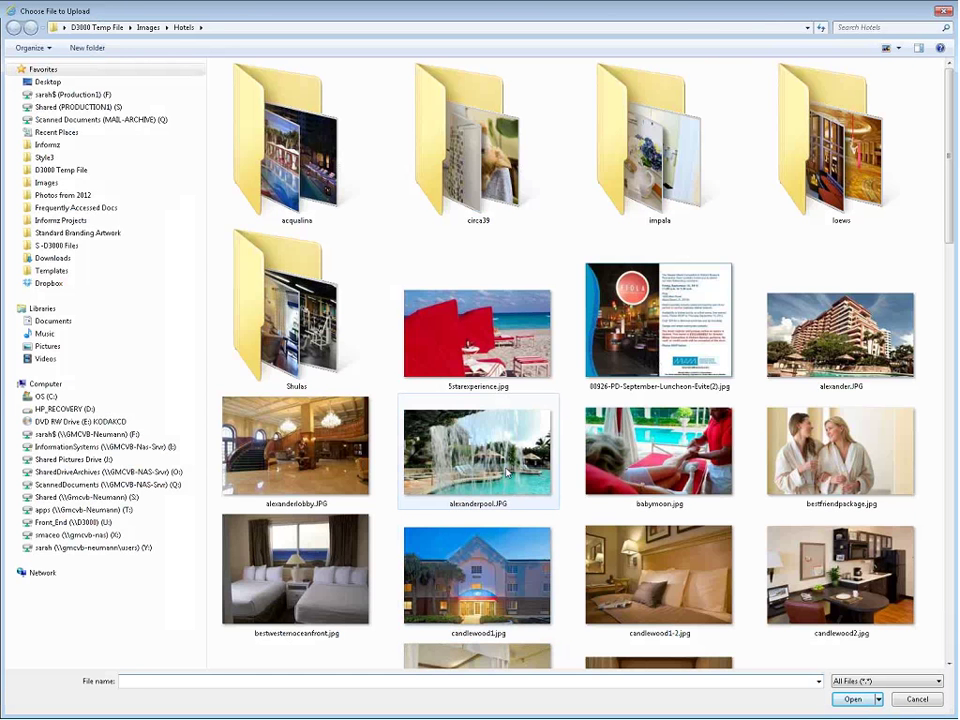
pyautogui.doubleClick(490, 365)
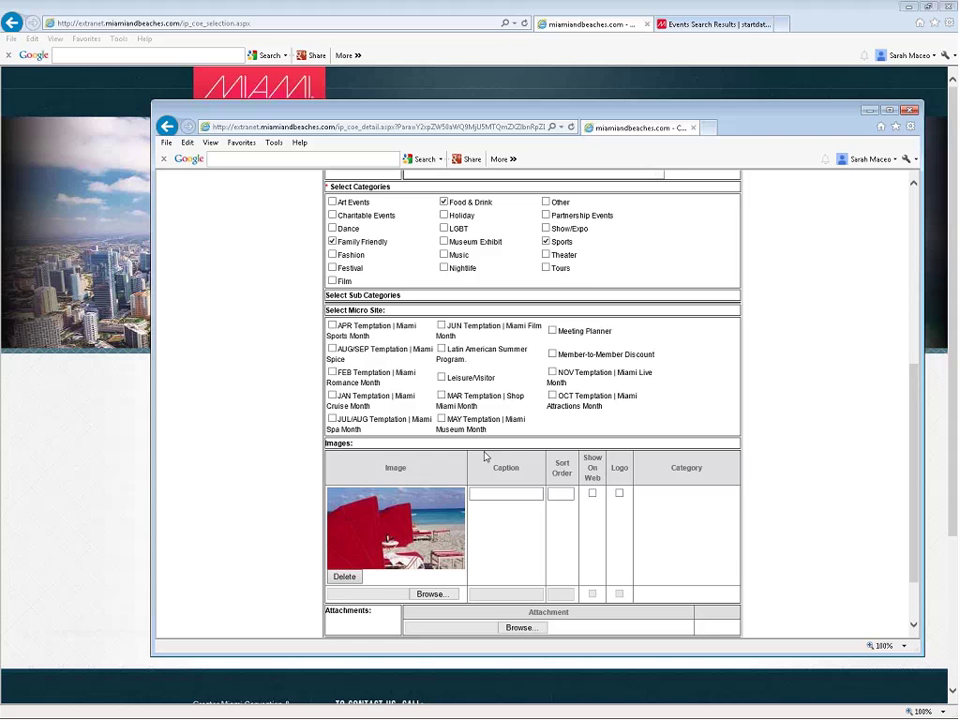
pyautogui.scroll(-2, 566, 424)
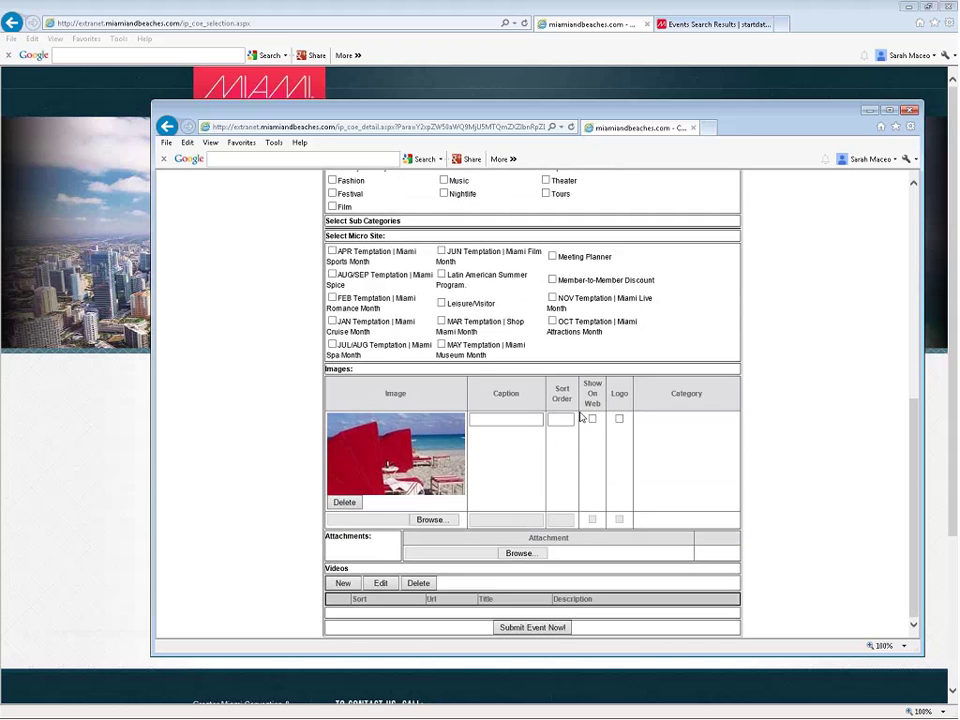
# Caption the image 'Our beautiful beach', set sort order 1, and enable Show On Web
pyautogui.click(518, 418)
pyautogui.write('Our bea')
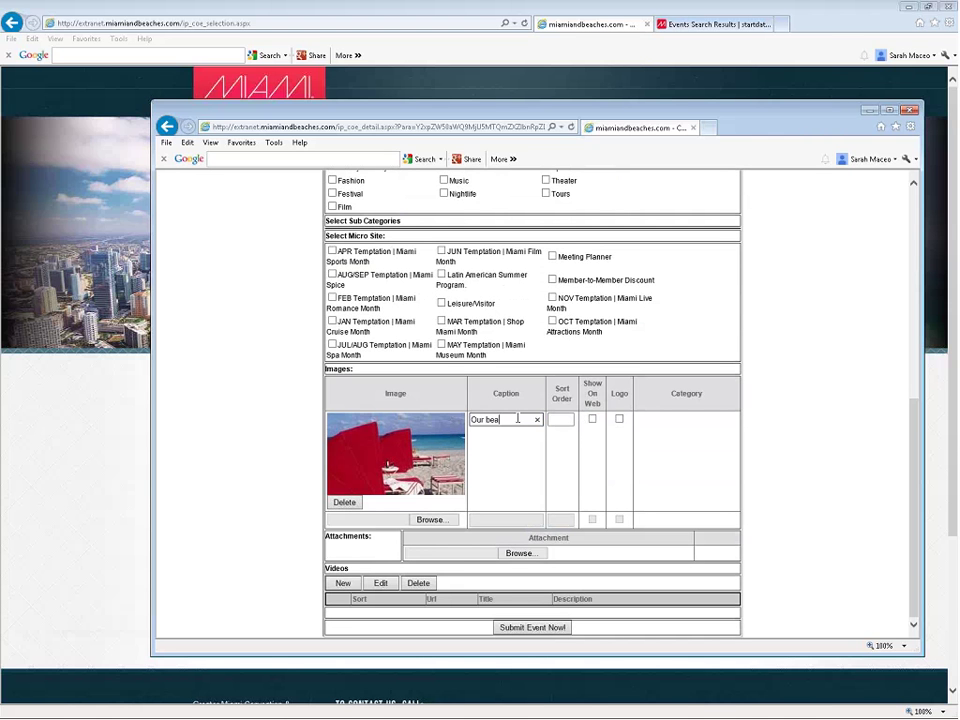
pyautogui.write('utiful beach')
pyautogui.click(551, 425)
pyautogui.click(430, 519)
pyautogui.click(563, 419)
pyautogui.write('2')
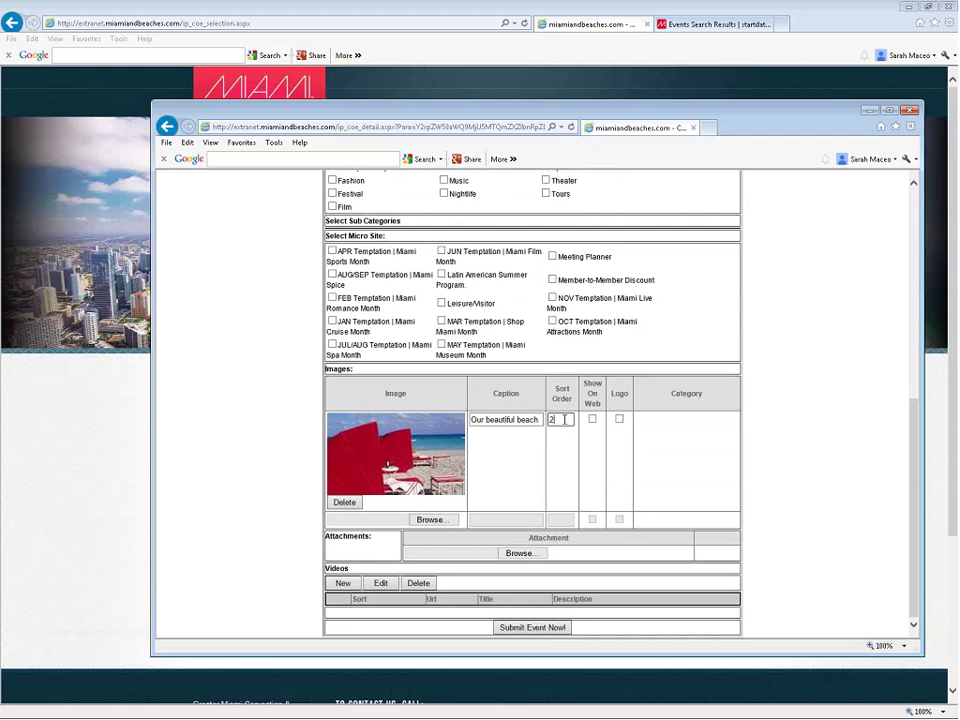
pyautogui.press('BackSpace')
pyautogui.write('1')
pyautogui.click(592, 419)
# Attach 82009_80926-PD-September-Luncheon-Evite(2).jpg to the event
pyautogui.click(521, 554)
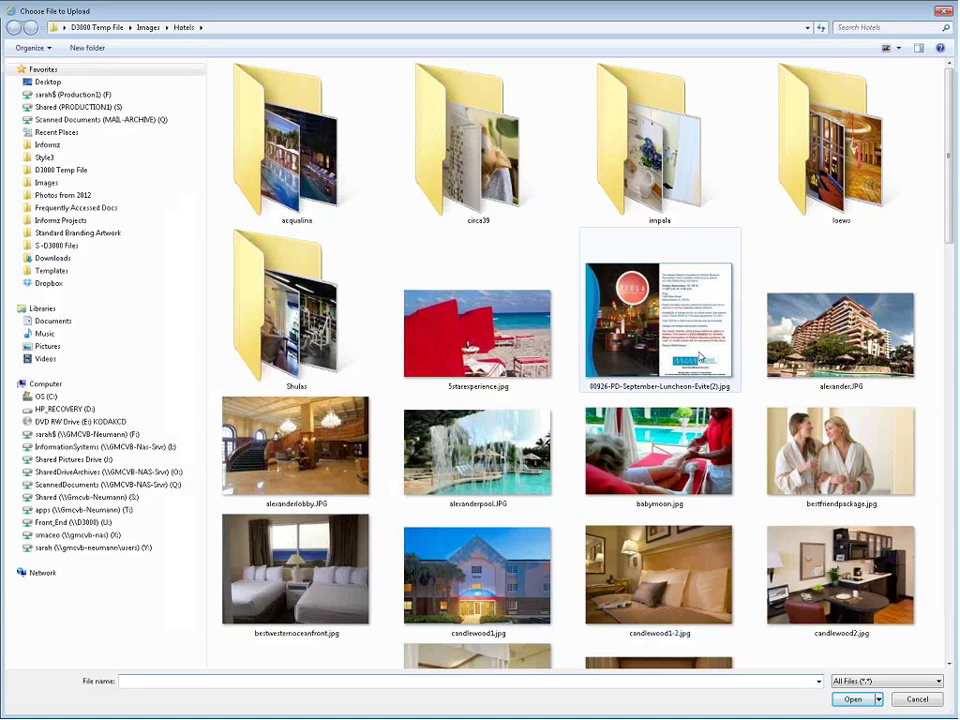
pyautogui.doubleClick(680, 342)
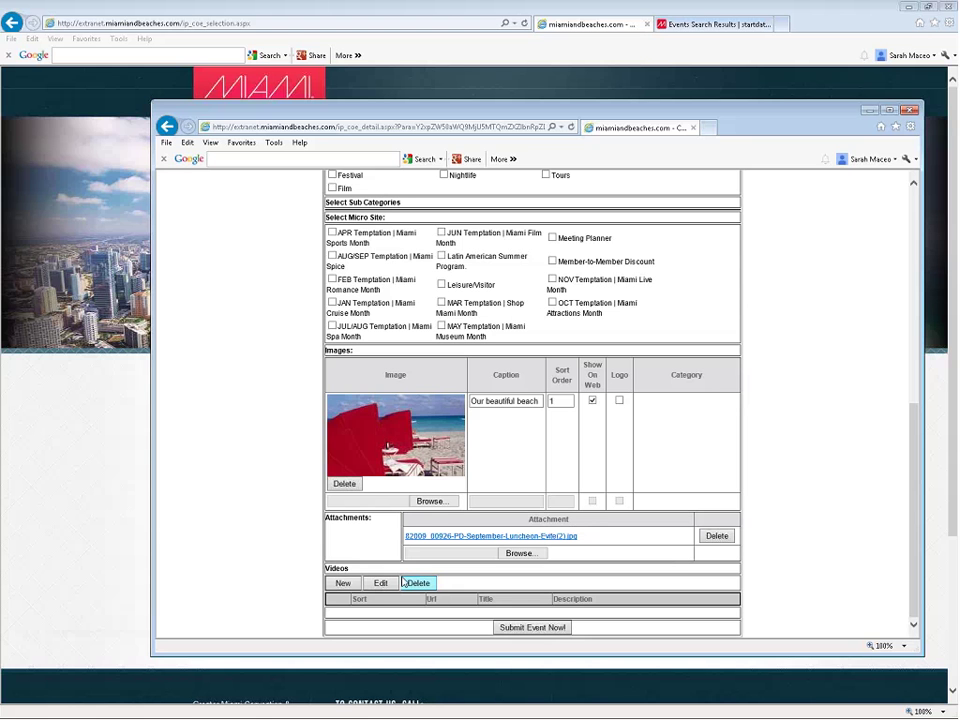
pyautogui.click(343, 583)
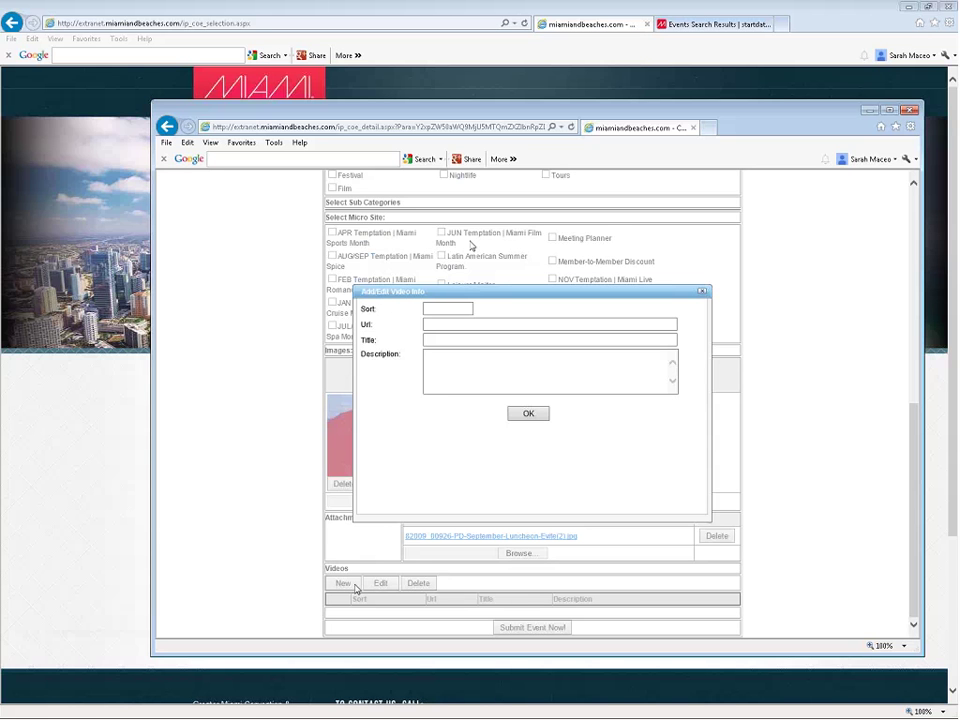
pyautogui.click(450, 307)
pyautogui.write('1')
pyautogui.press('Tab')
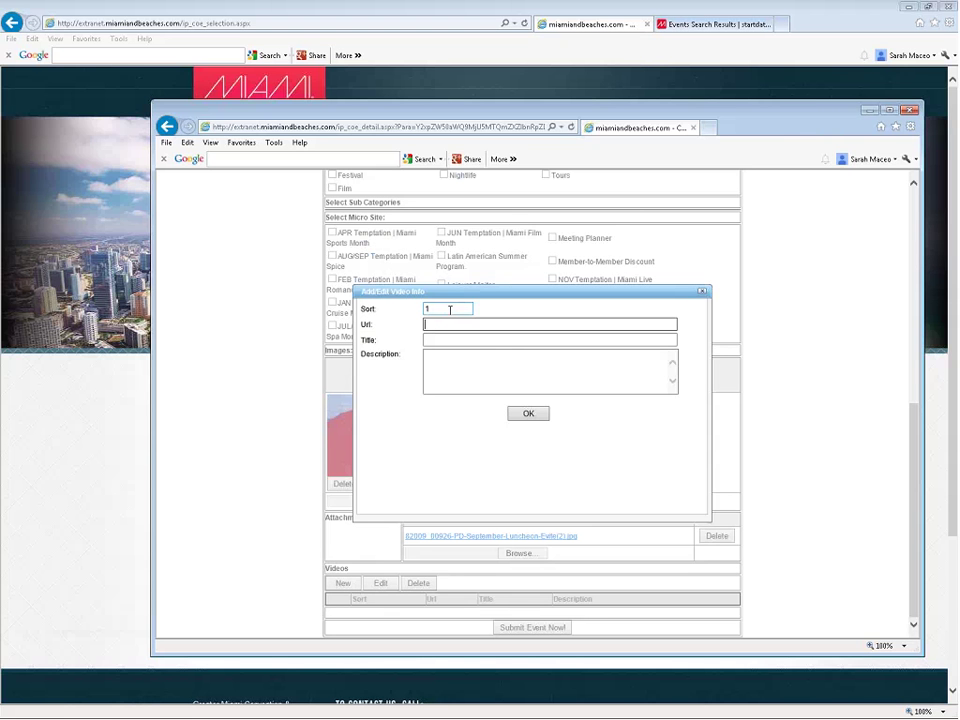
pyautogui.write('www.youtube.com/video/765644')
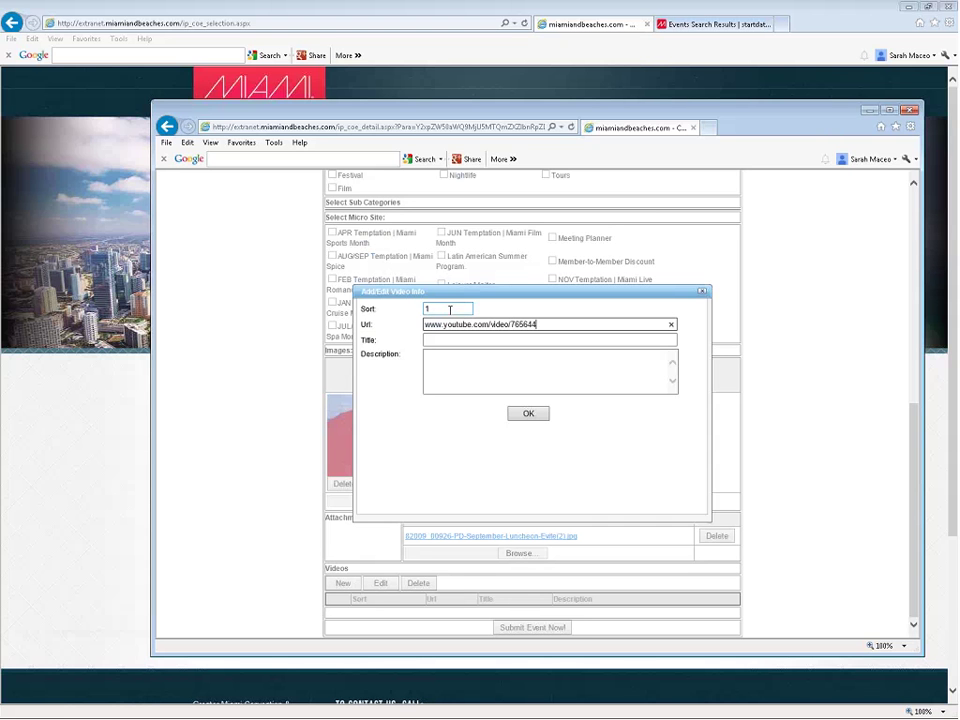
pyautogui.click(531, 339)
pyautogui.click(529, 341)
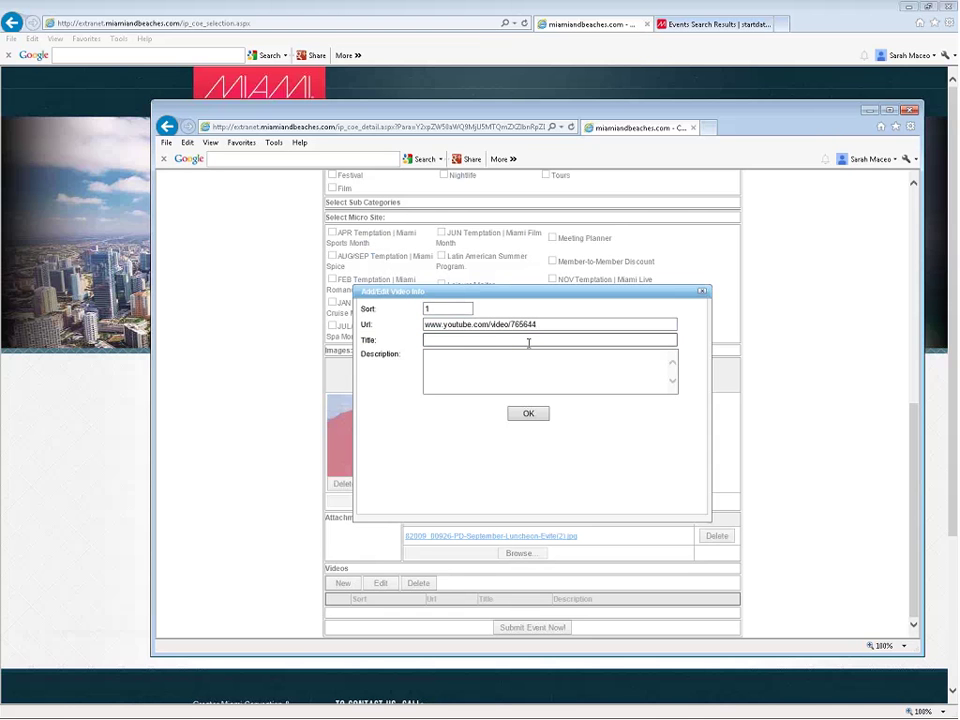
pyautogui.write('Beach Party 2013')
pyautogui.press('Tab')
pyautogui.press('Tab')
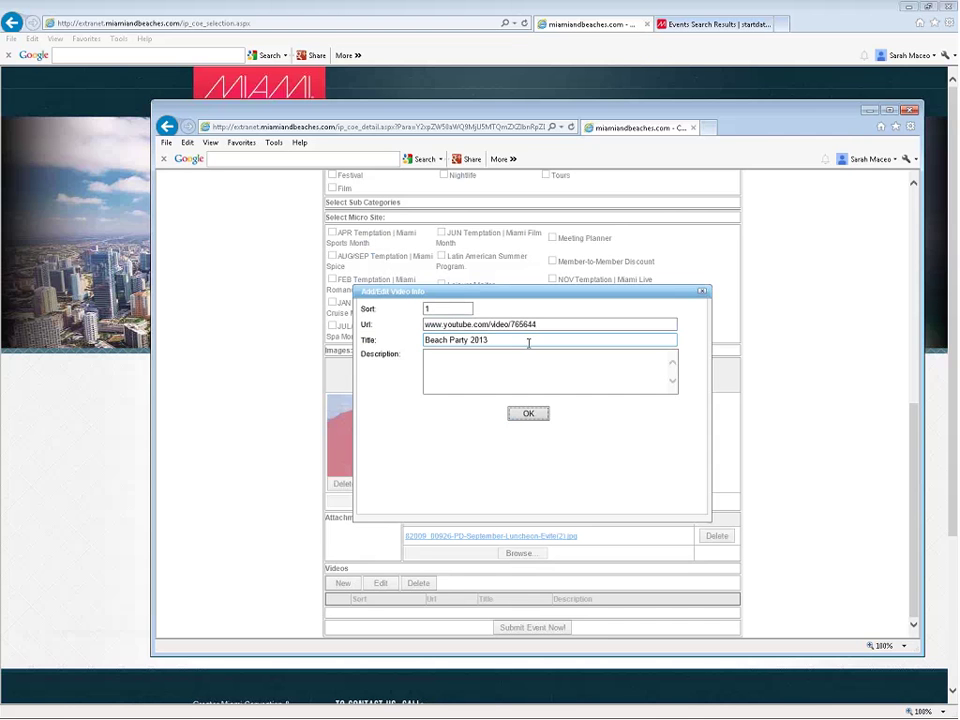
pyautogui.click(529, 358)
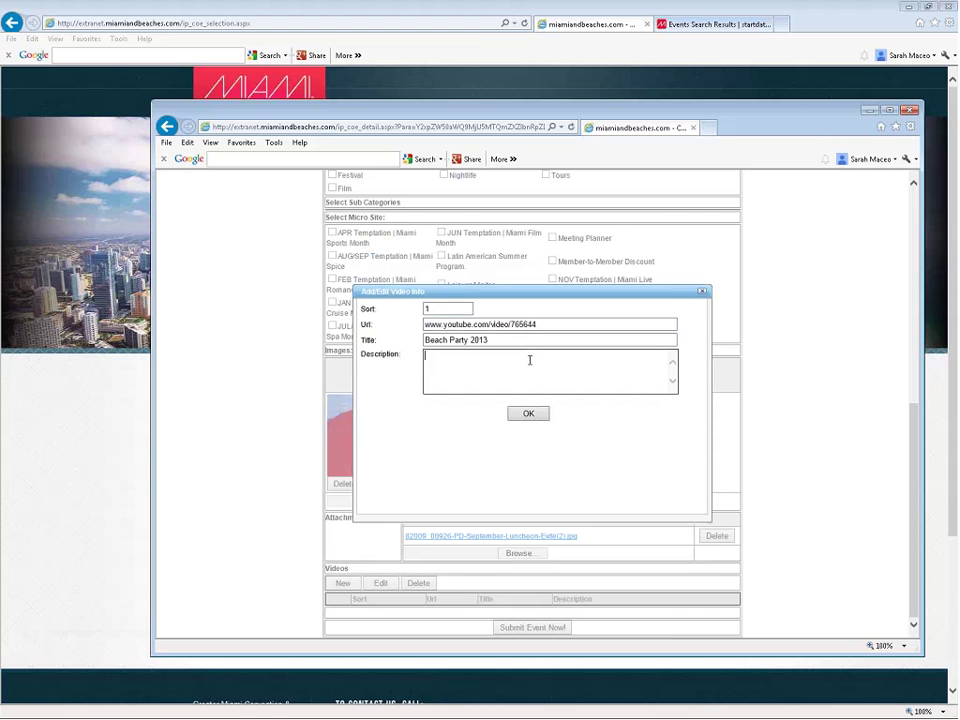
pyautogui.write("View last year's festivities")
pyautogui.click(529, 414)
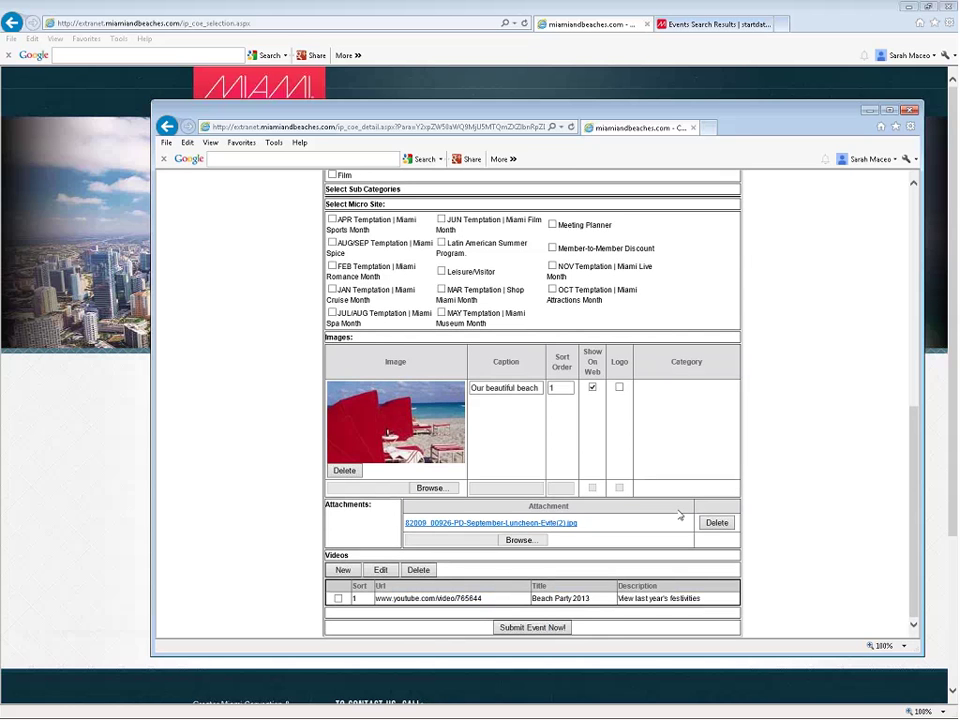
# Submit the event, acknowledge the confirmation, and close the event window
pyautogui.click(528, 628)
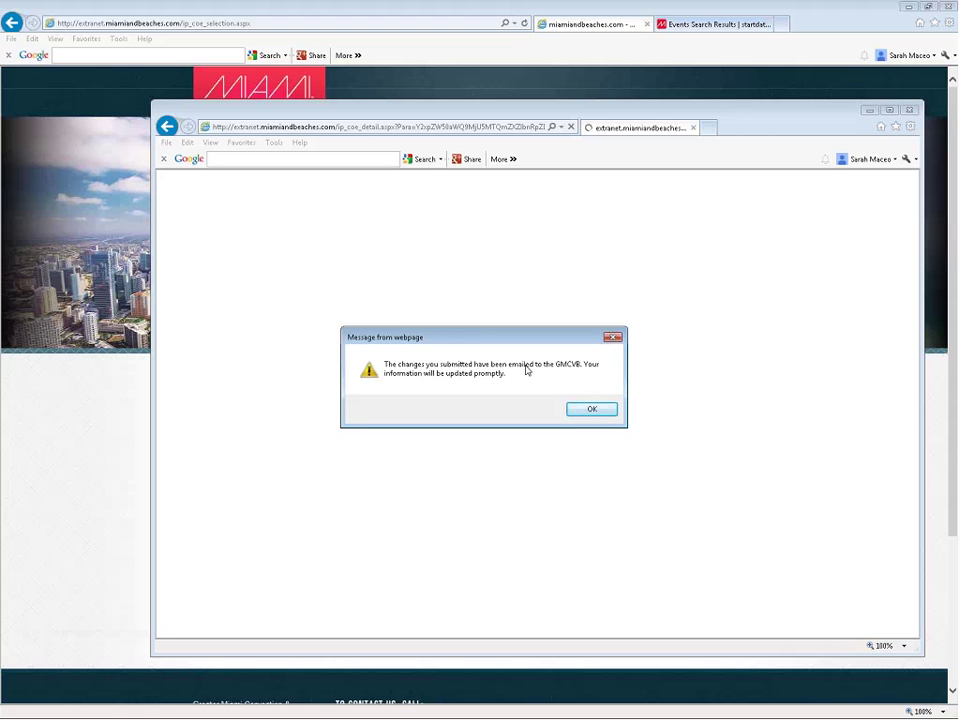
pyautogui.click(591, 409)
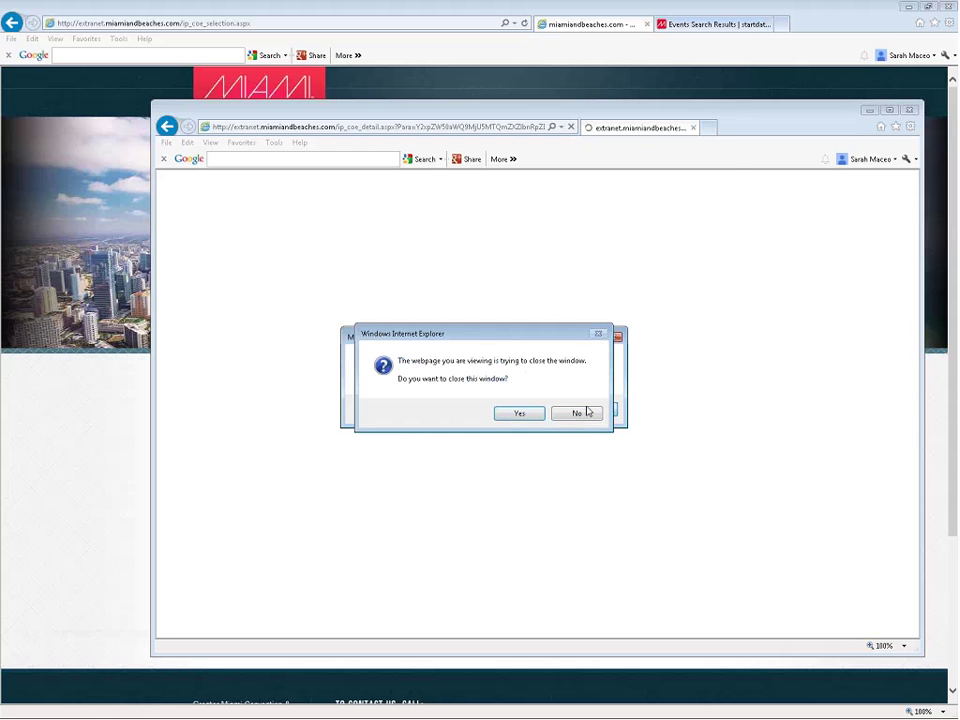
pyautogui.click(514, 413)
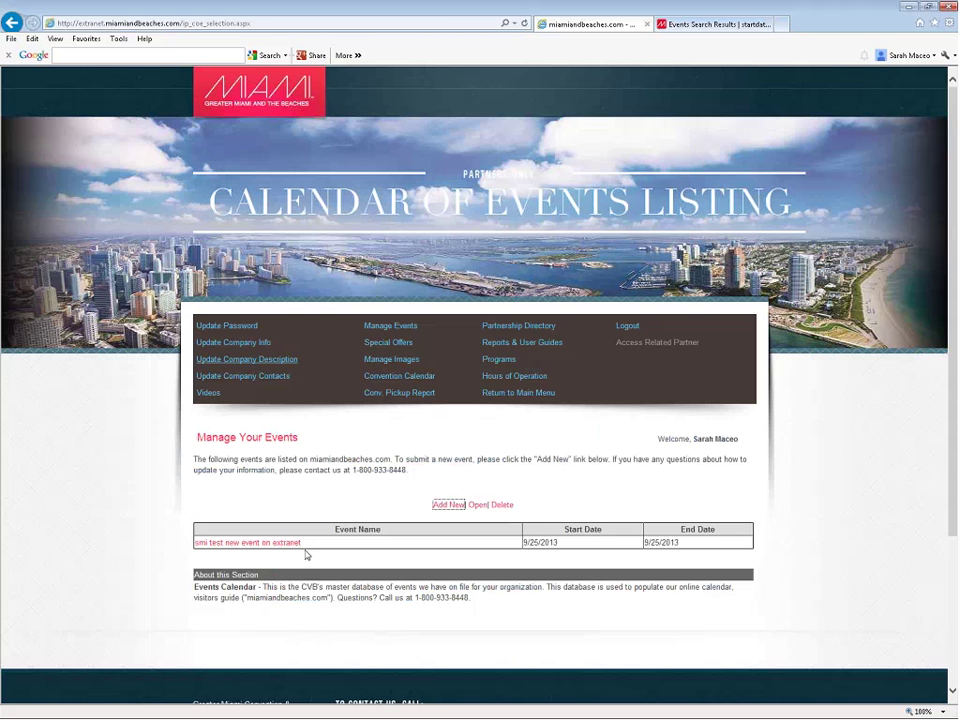
# Reload Manage Your Events, confirming the resend and message, then log out
pyautogui.click(523, 23)
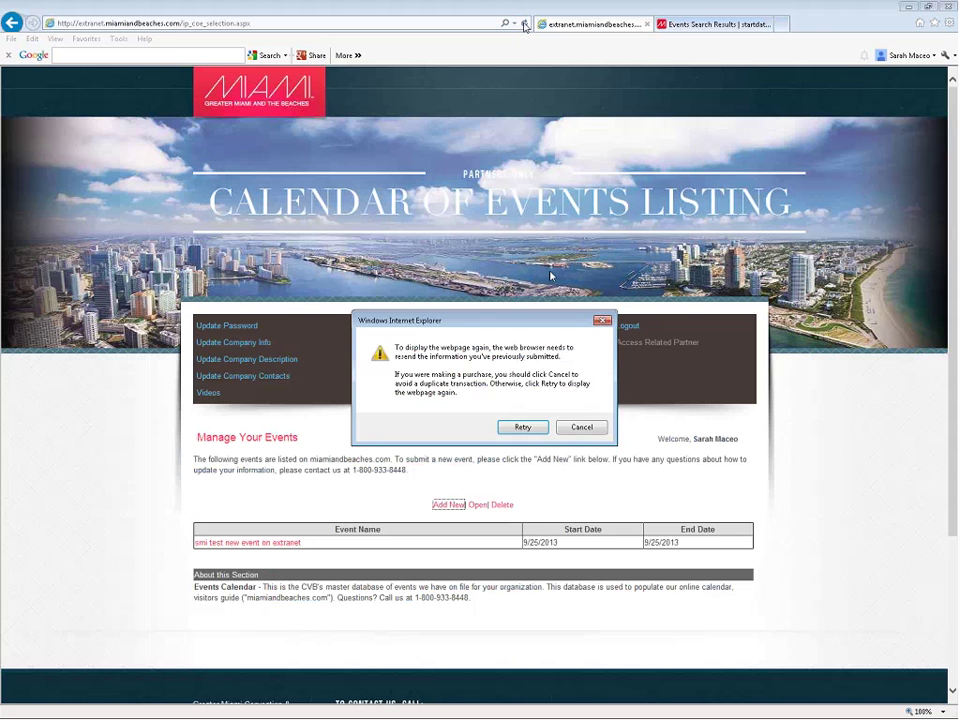
pyautogui.click(524, 428)
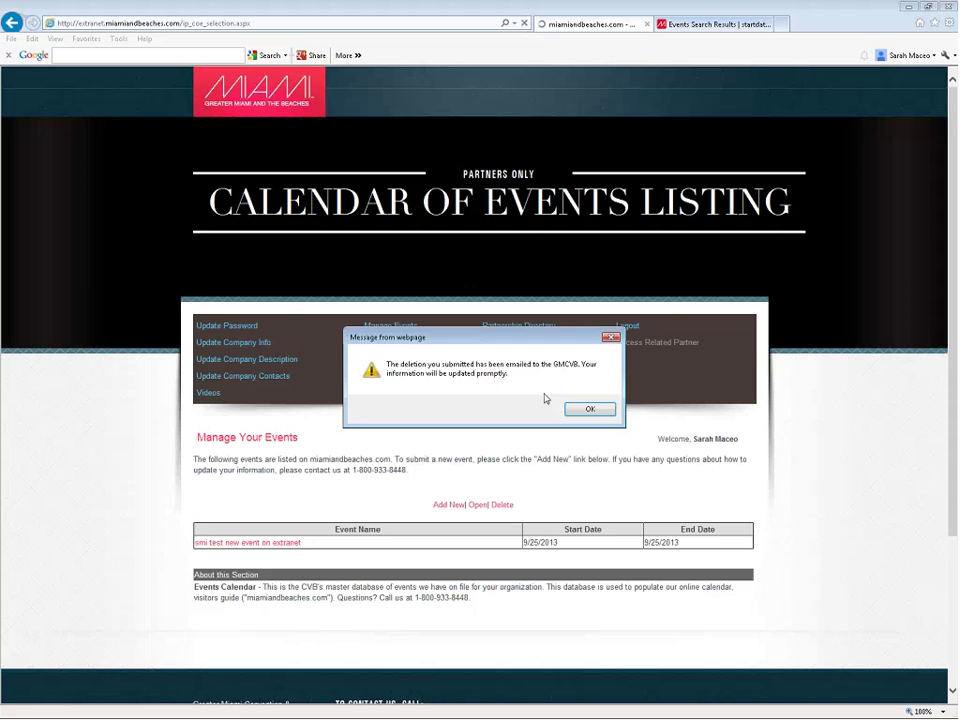
pyautogui.click(598, 410)
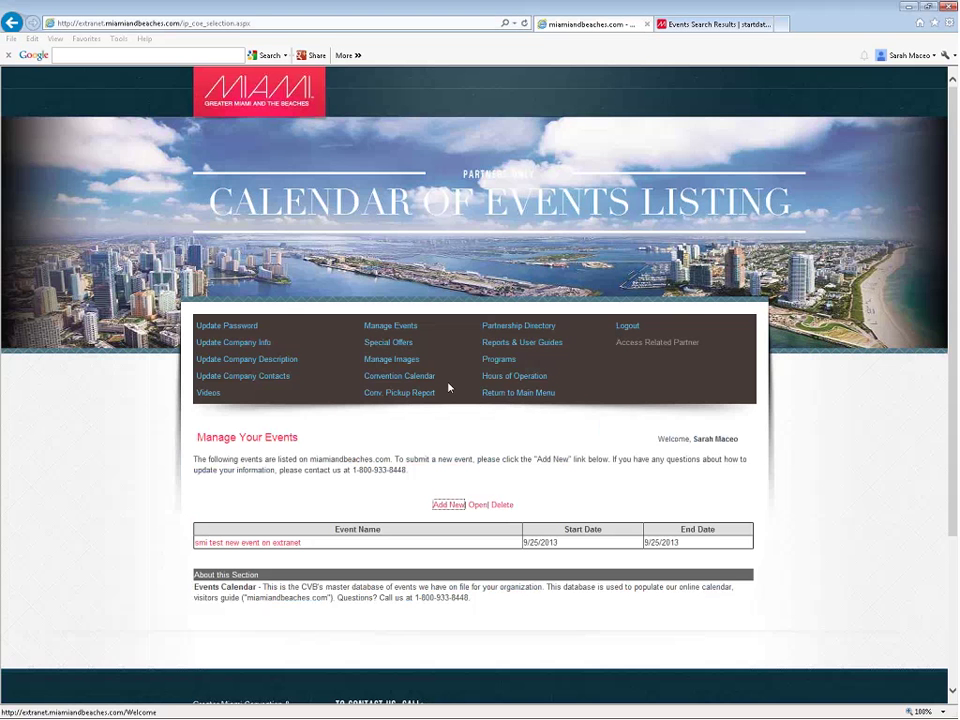
pyautogui.click(415, 378)
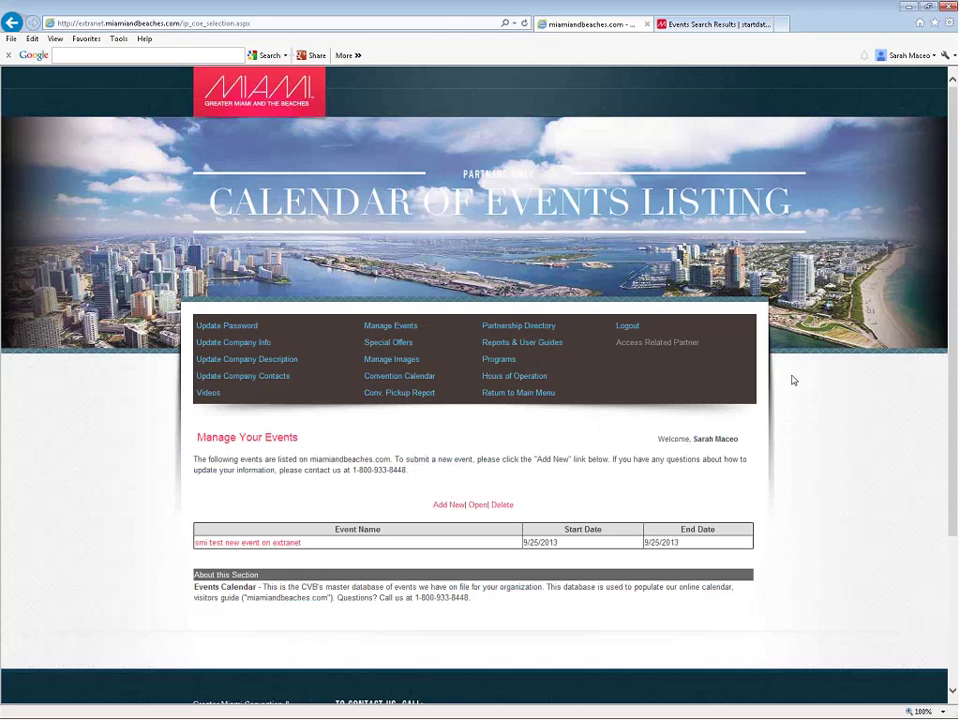
pyautogui.scroll(-1, 795, 380)
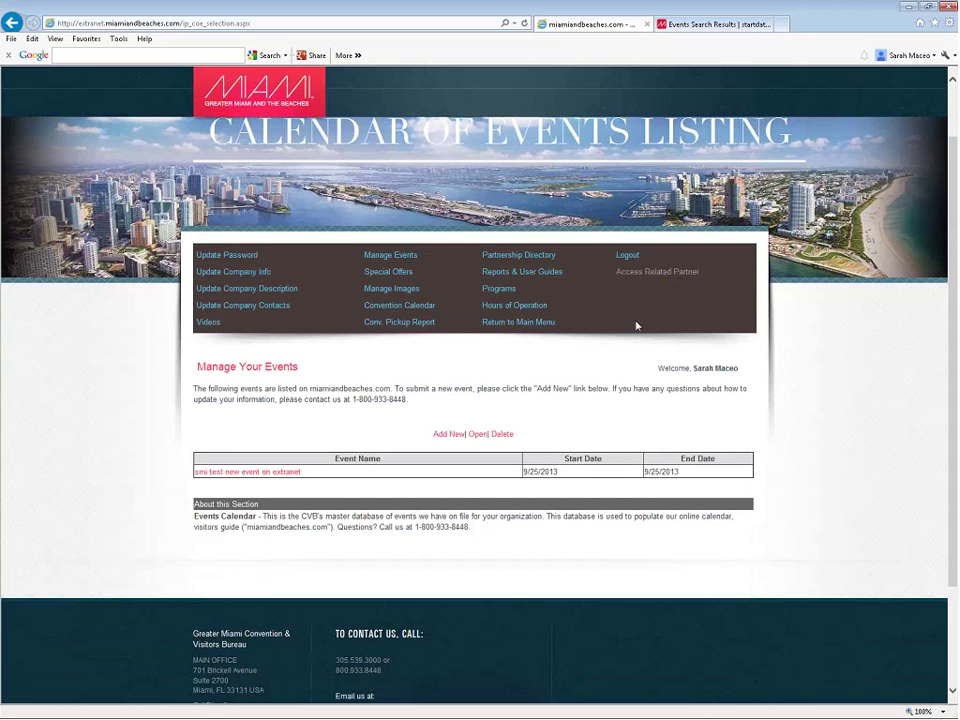
pyautogui.click(627, 254)
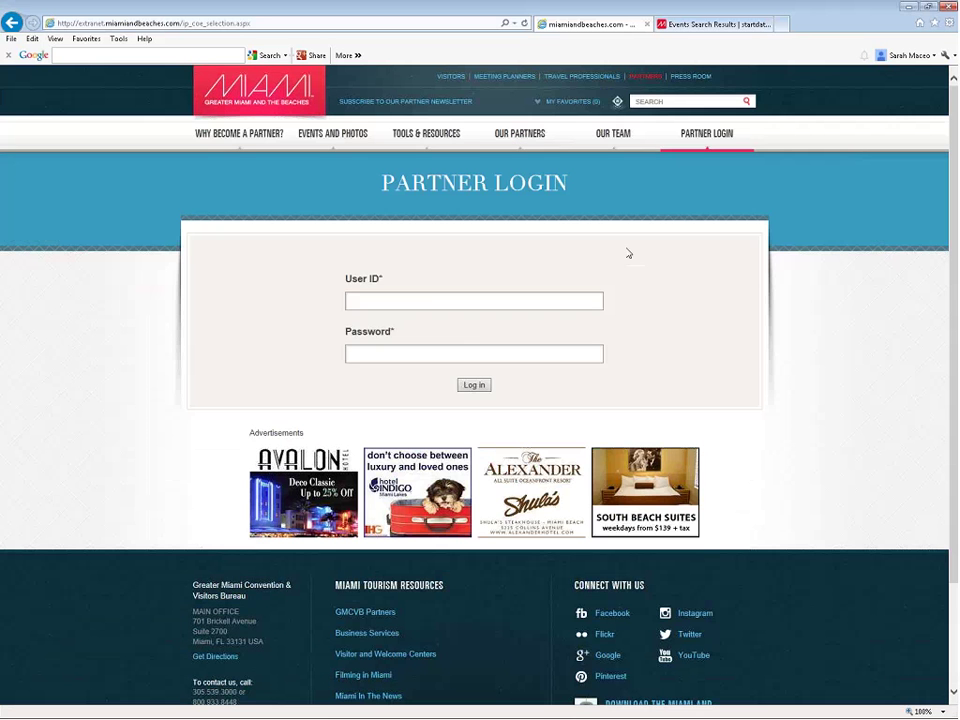